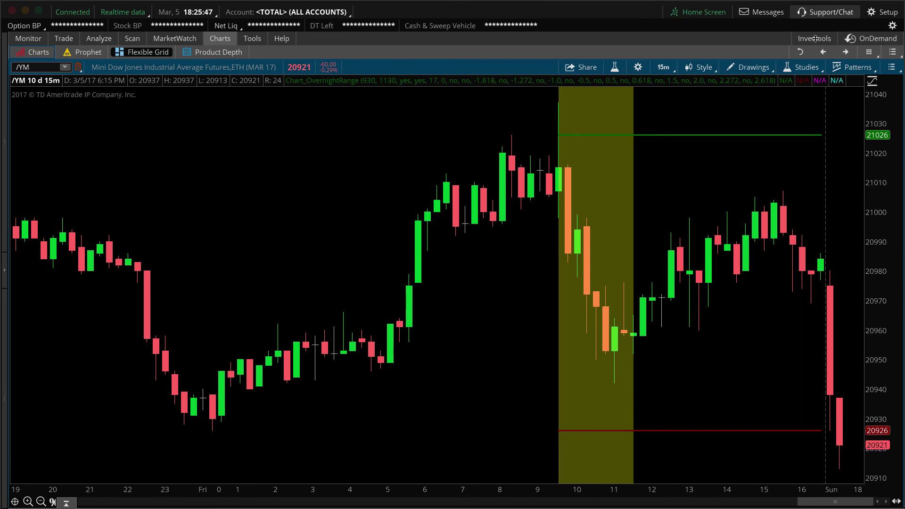
Examine the /YM sessions of 2/17 through 2/21 against the morning range and its Fibonacci retracement and extension levels.
left_click_drag(810, 502, 115, 501)
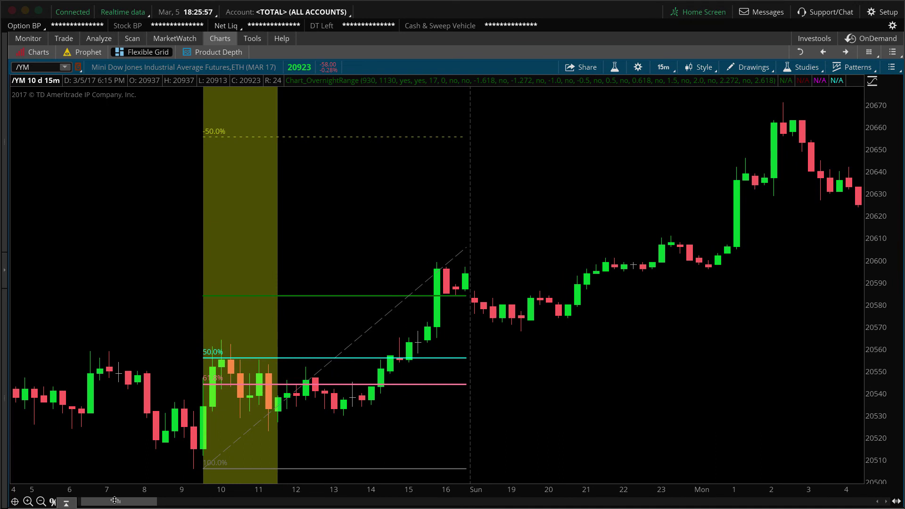
left_click_drag(880, 192, 886, 433)
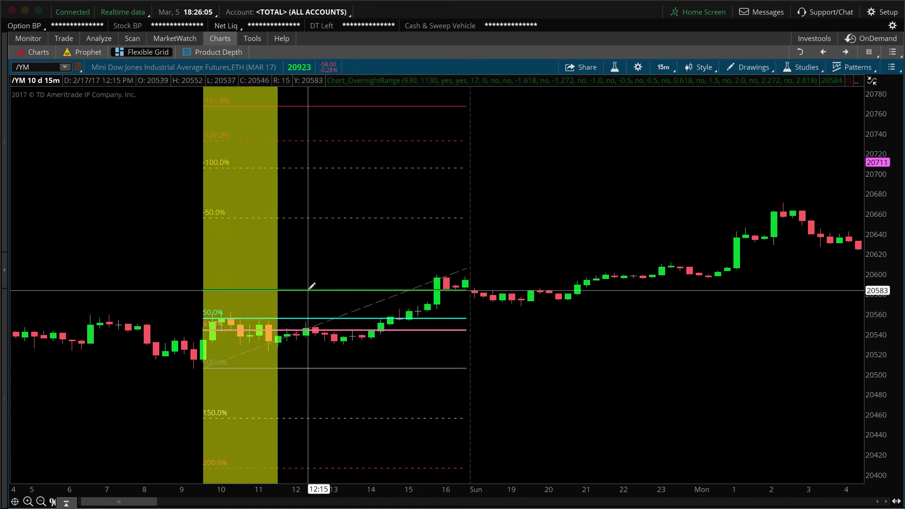
mouse_move(324, 332)
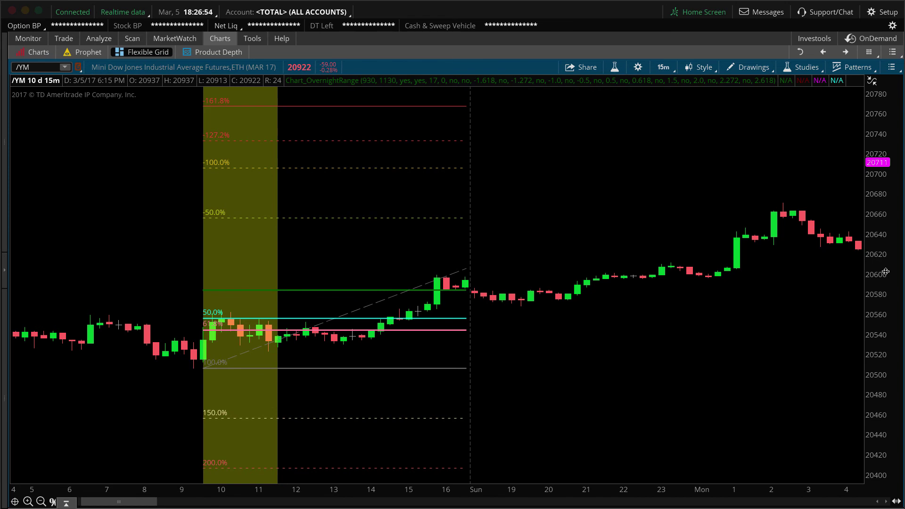
scroll(886, 272, "up", 2)
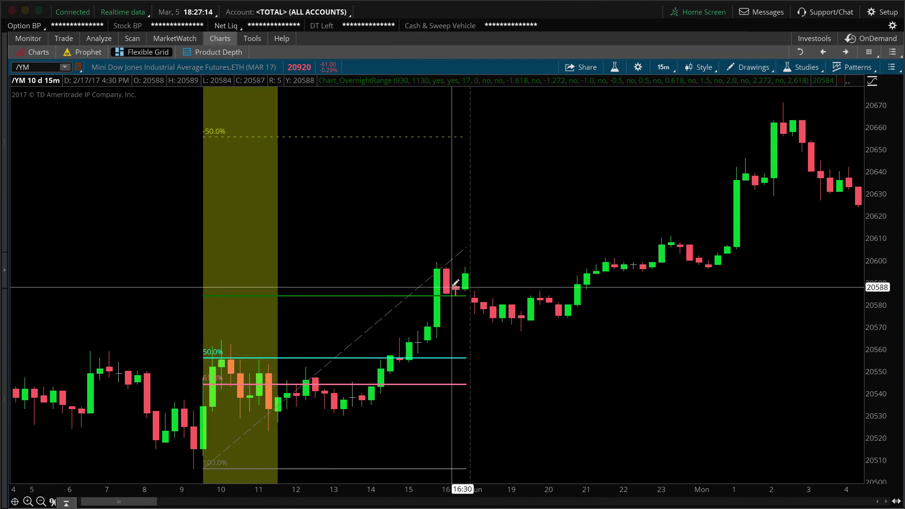
left_click_drag(152, 501, 214, 502)
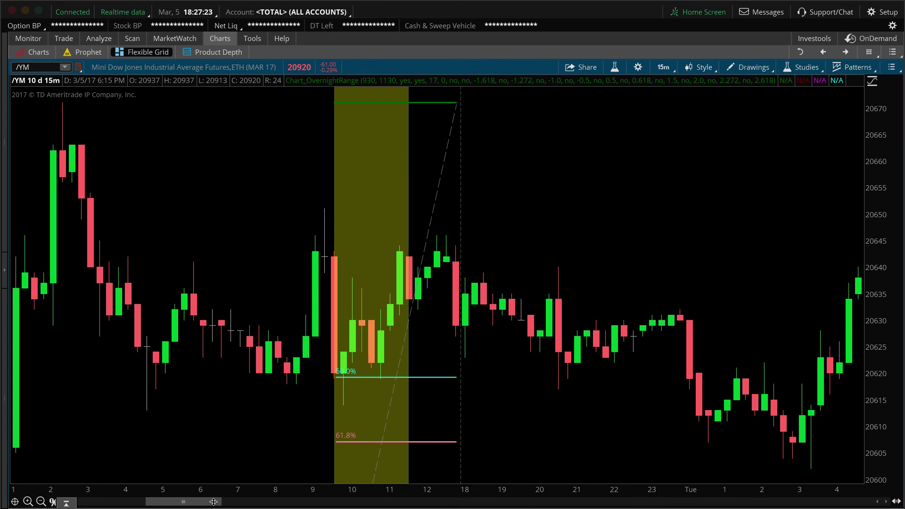
left_click_drag(214, 503, 287, 498)
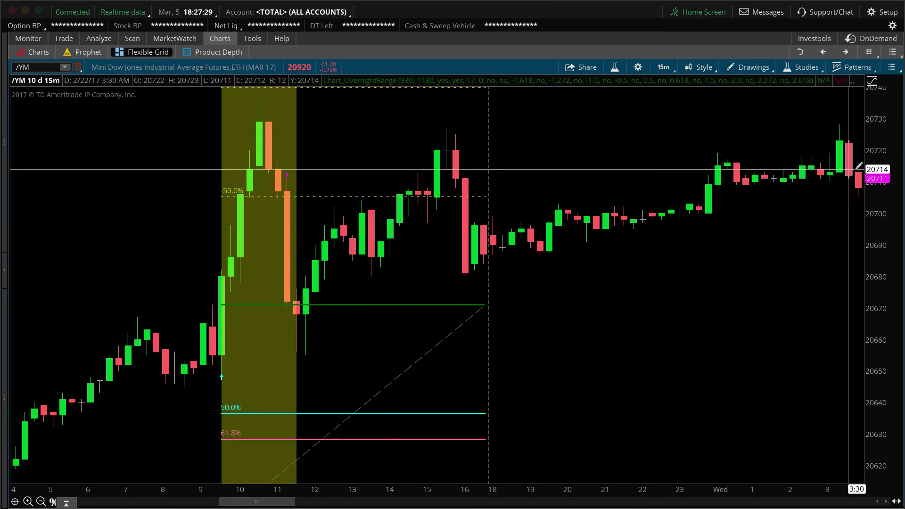
left_click_drag(879, 187, 878, 224)
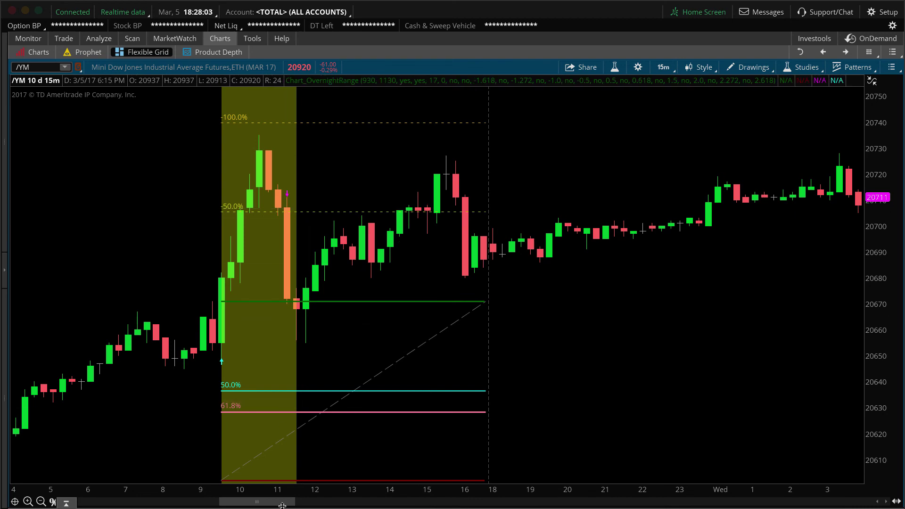
Examine how the /YM sessions from 2/22 through 2/27 behave around the morning range and its -50% extension level.
left_click_drag(282, 503, 346, 503)
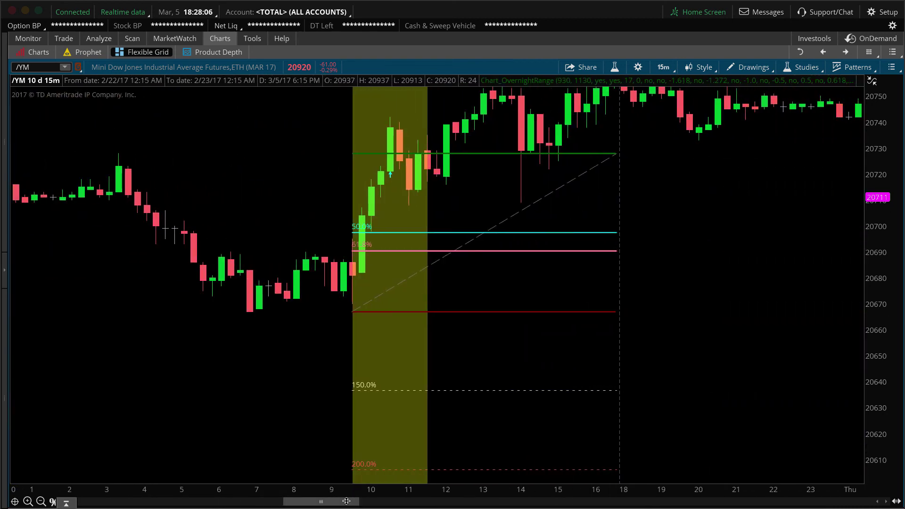
left_click(881, 239)
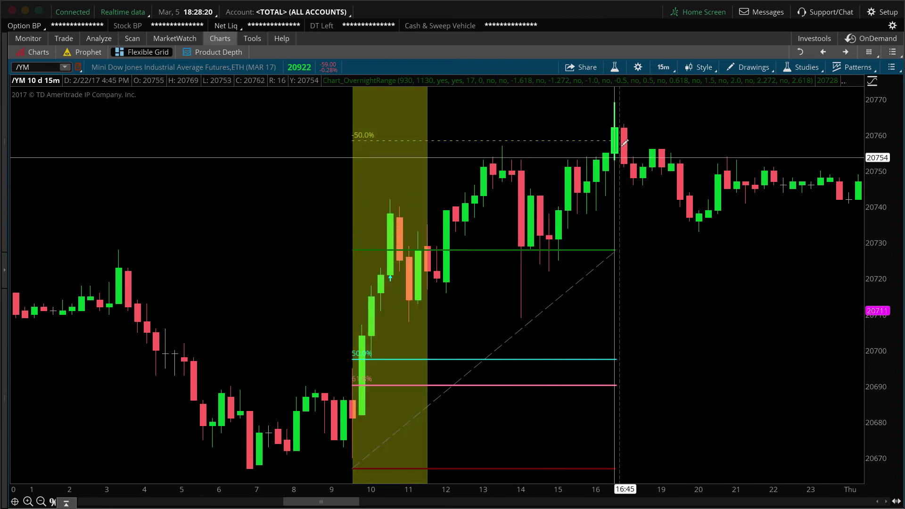
mouse_move(619, 137)
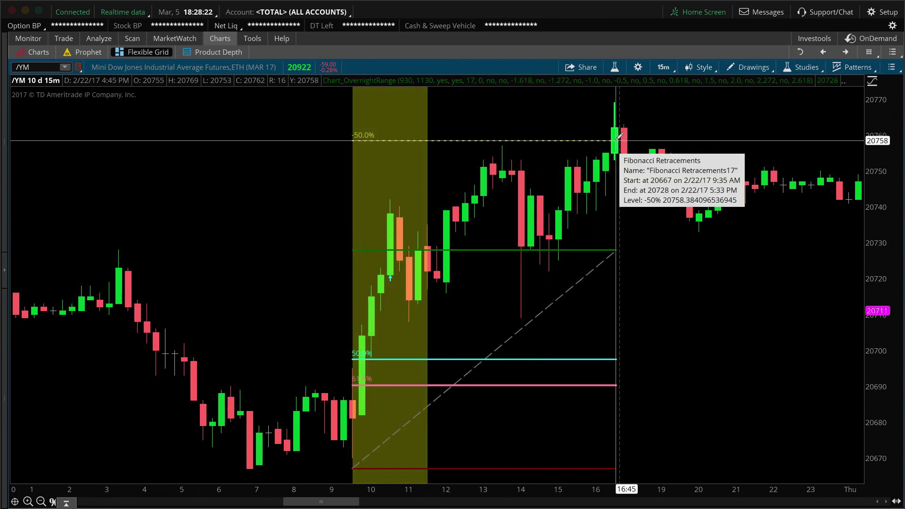
left_click_drag(335, 501, 414, 501)
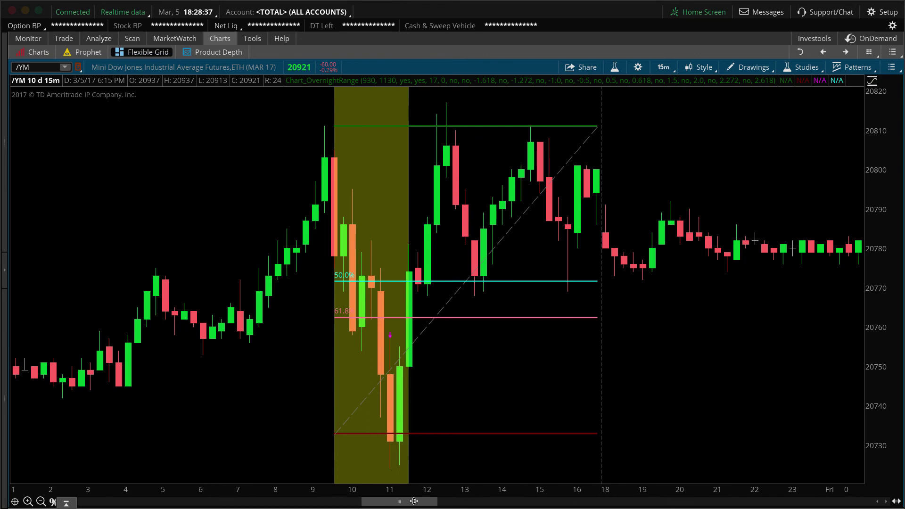
left_click_drag(406, 502, 492, 503)
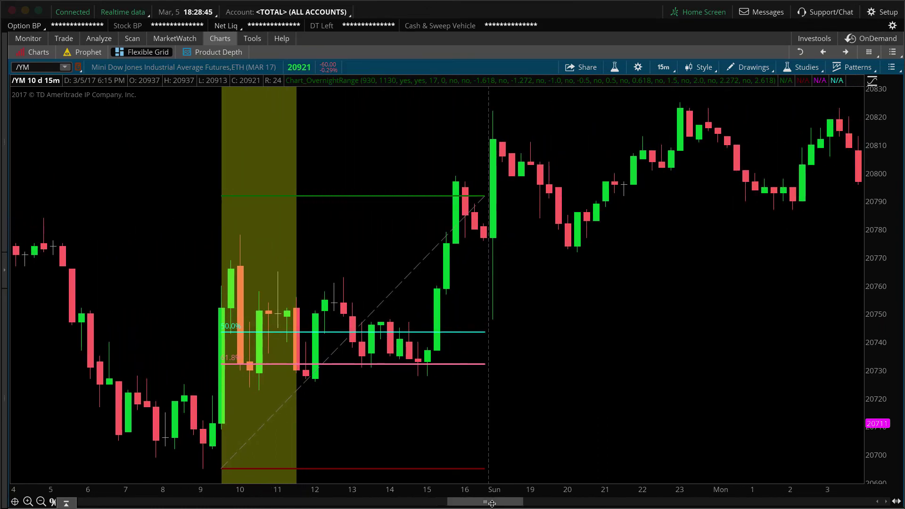
left_click_drag(493, 501, 562, 505)
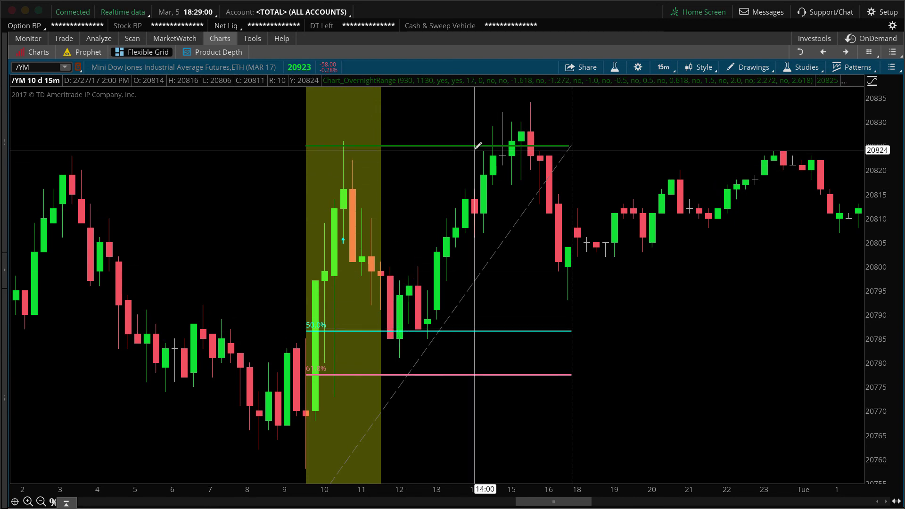
Examine the crude oil futures (/CL) sessions from 2/21 onward against the Fibonacci levels, including 2/23 and 2/28.
left_click_drag(545, 503, 91, 502)
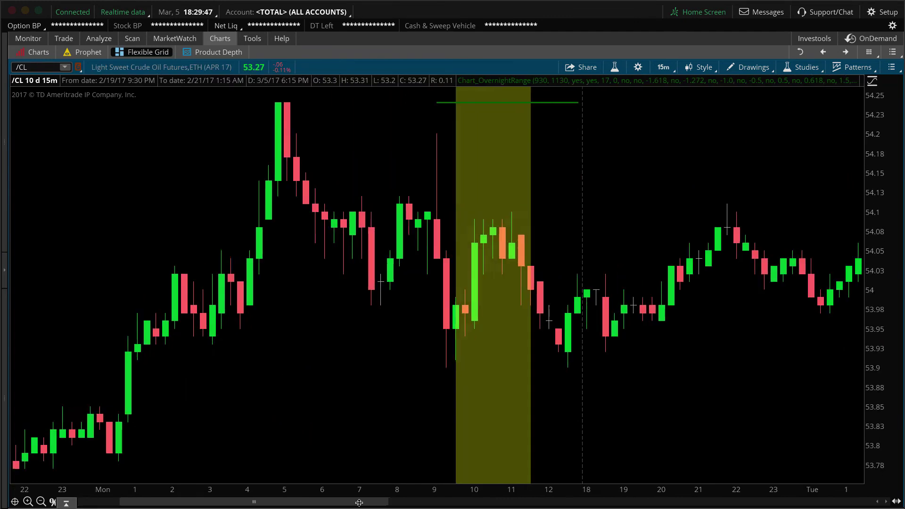
mouse_move(413, 502)
left_mouse_down()
mouse_move(332, 502)
mouse_move(420, 502)
left_mouse_up()
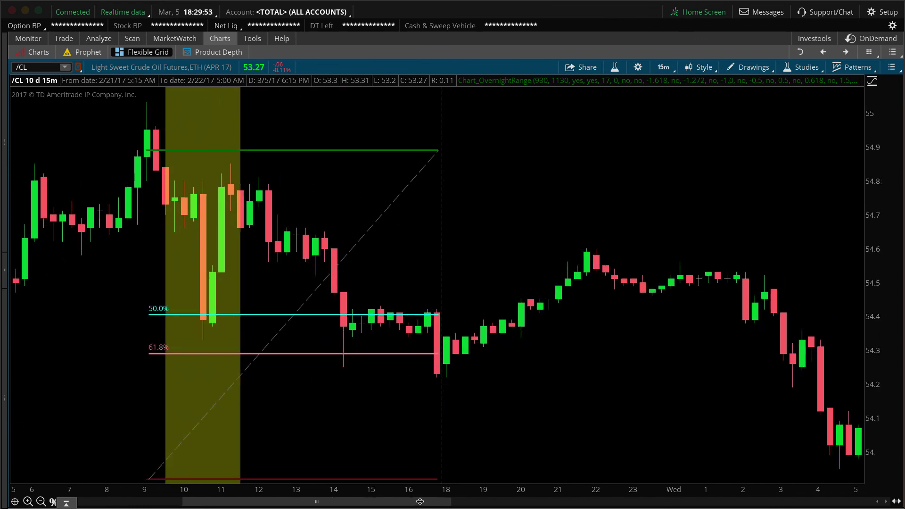
left_click_drag(422, 502, 513, 497)
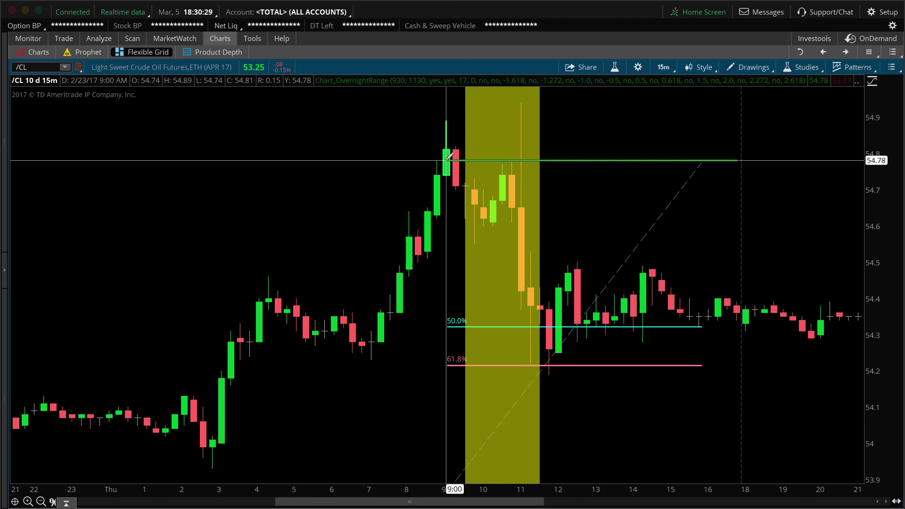
left_click(446, 160)
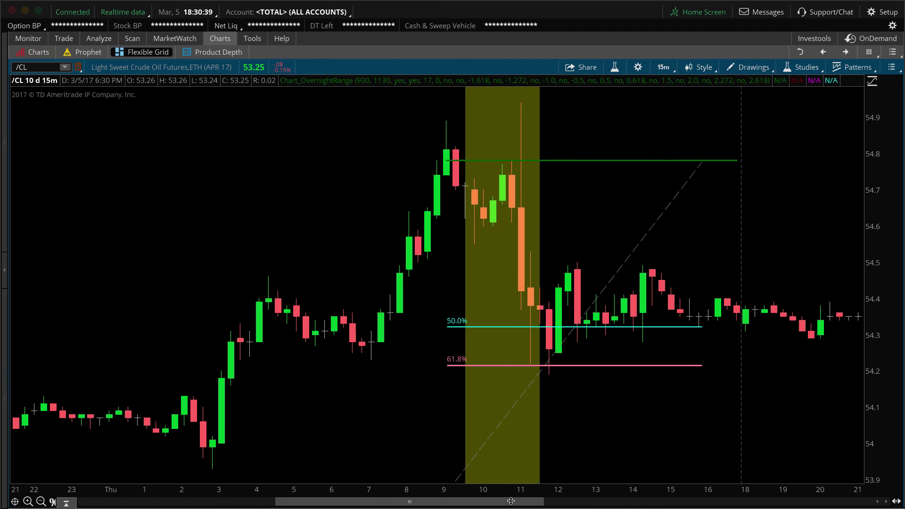
left_click_drag(511, 501, 645, 502)
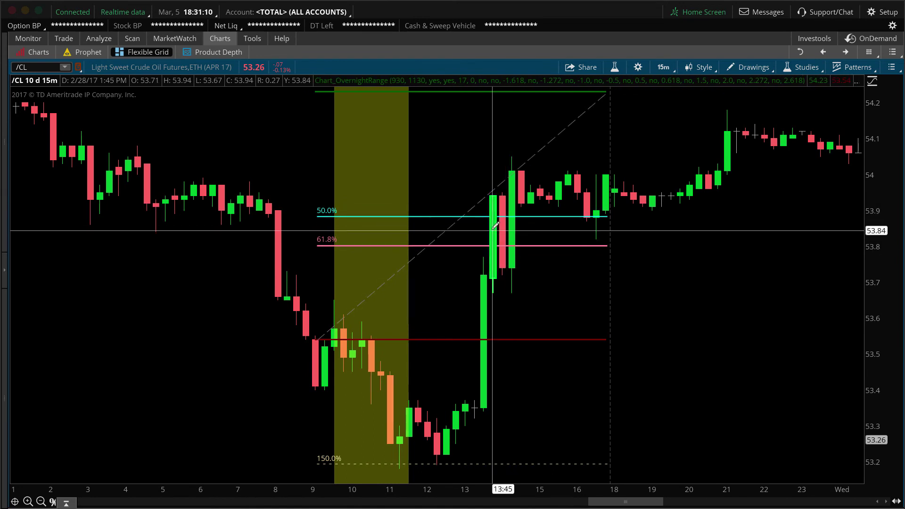
left_click_drag(634, 500, 797, 501)
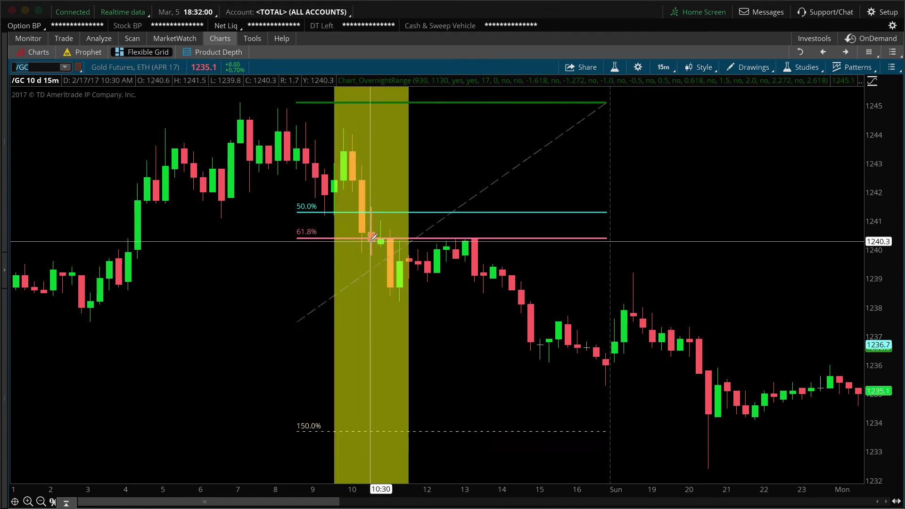
Examine the gold futures (/GC) sessions of 2/21, 2/23 and 2/24 against the 50% and 61.8% retracement levels.
left_click_drag(330, 502, 429, 506)
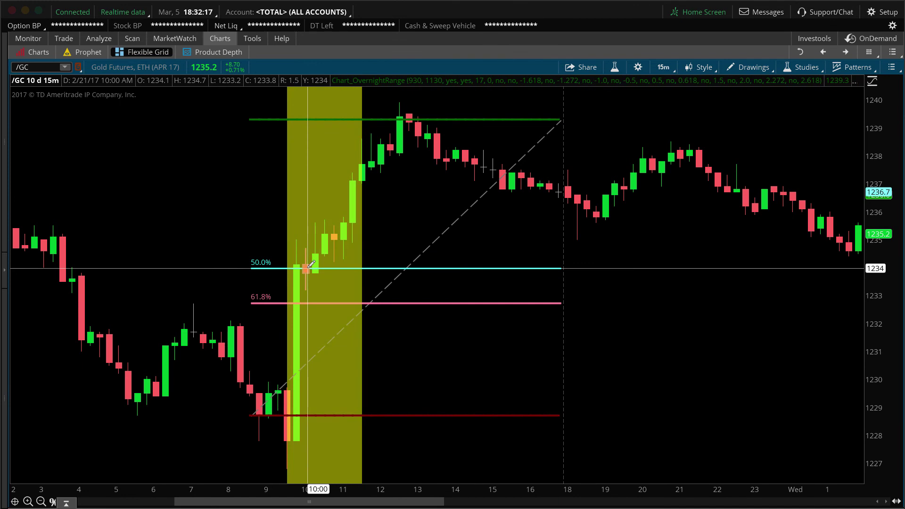
mouse_move(312, 265)
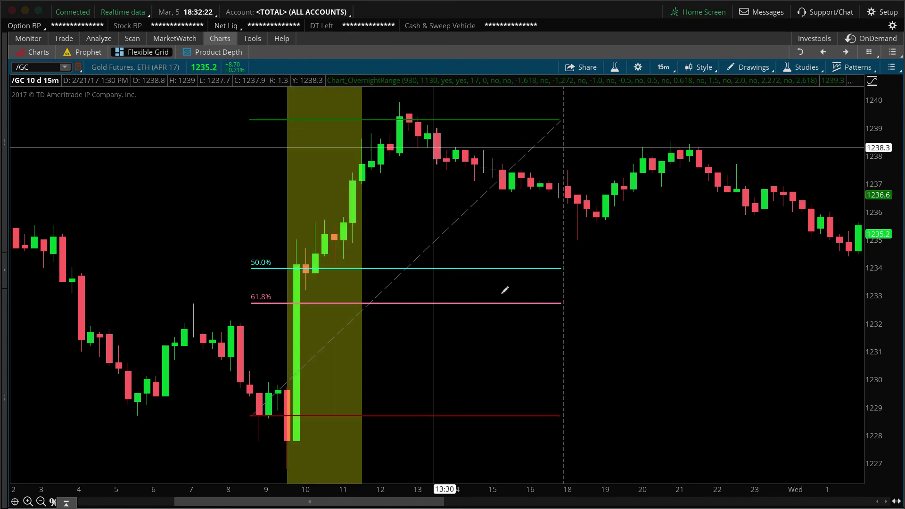
scroll(438, 501, "down", 10)
scroll(437, 501, "down", 10)
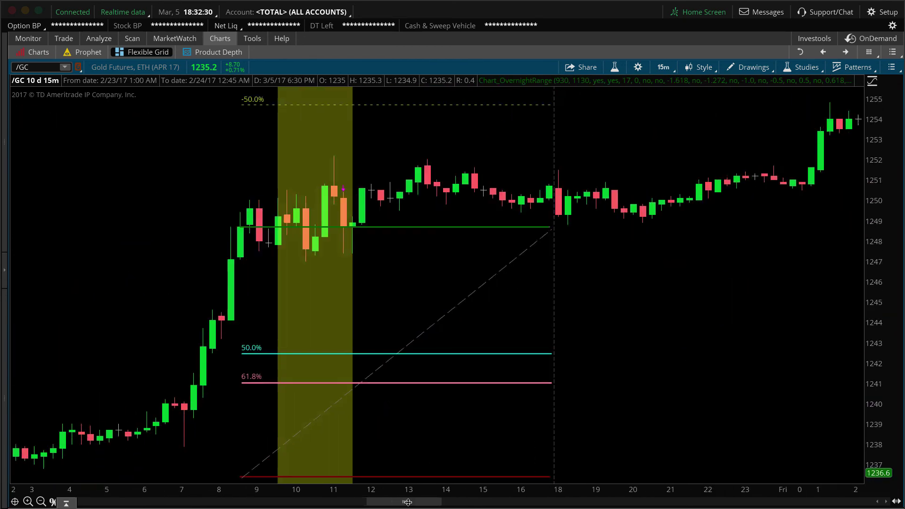
left_click_drag(445, 504, 477, 507)
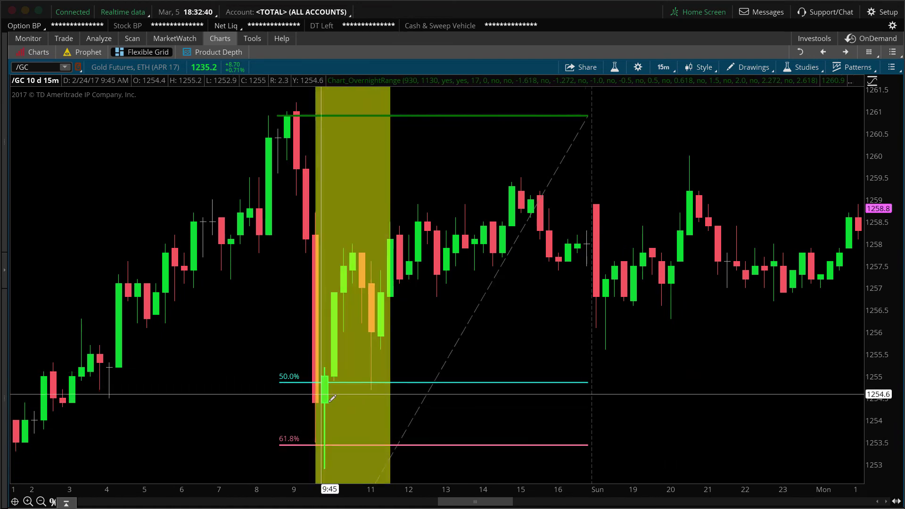
Return to the oldest gold futures sessions and change the chart symbol to /TF.
left_click_drag(488, 503, 132, 501)
left_click(28, 67)
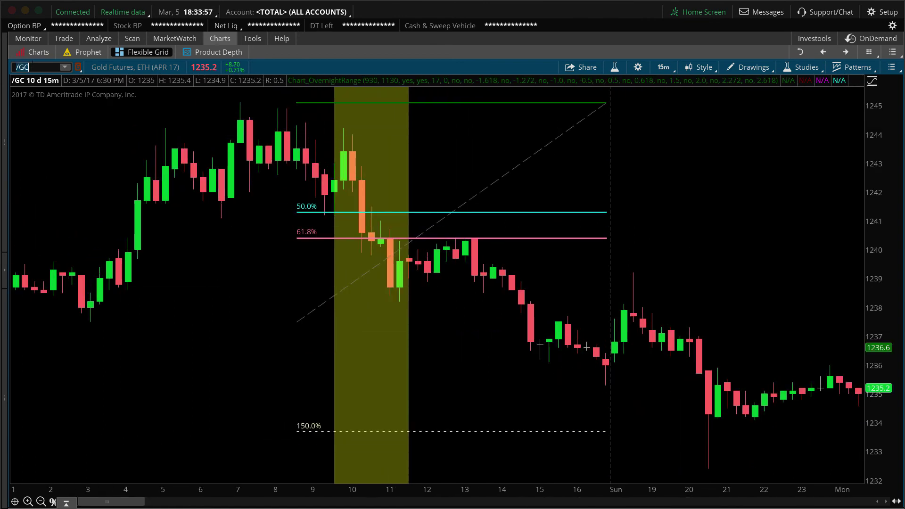
key("BackSpace")
key("BackSpace")
type("TF")
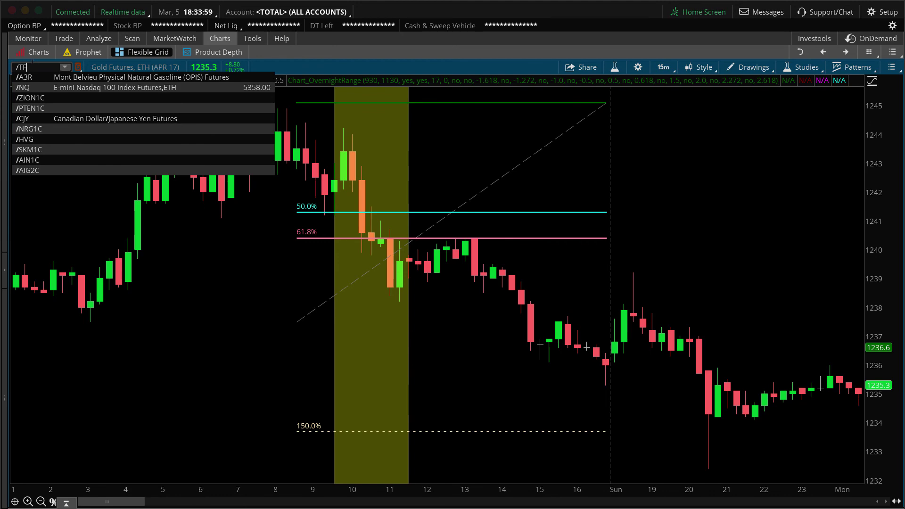
key("Return")
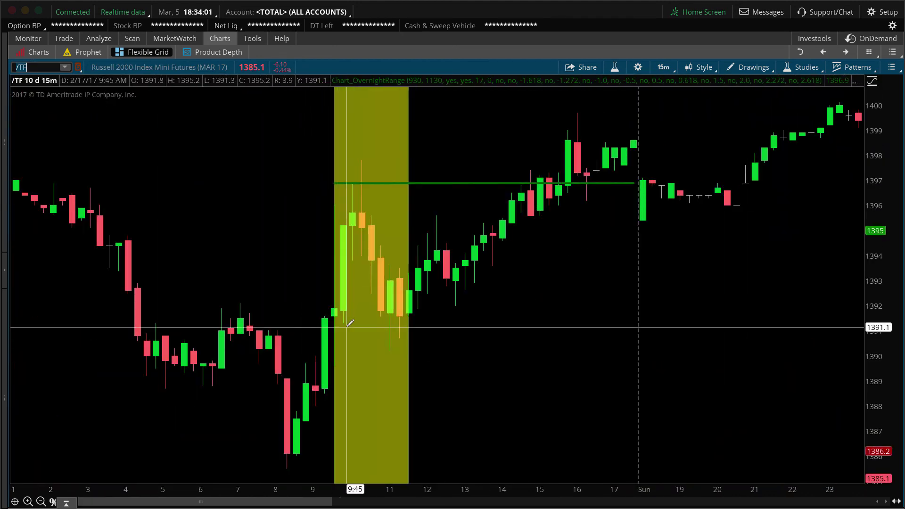
Examine the /TF sessions of 2/21 and 2/23 against the -100% extension and the levels below the morning range.
left_click_drag(302, 503, 399, 508)
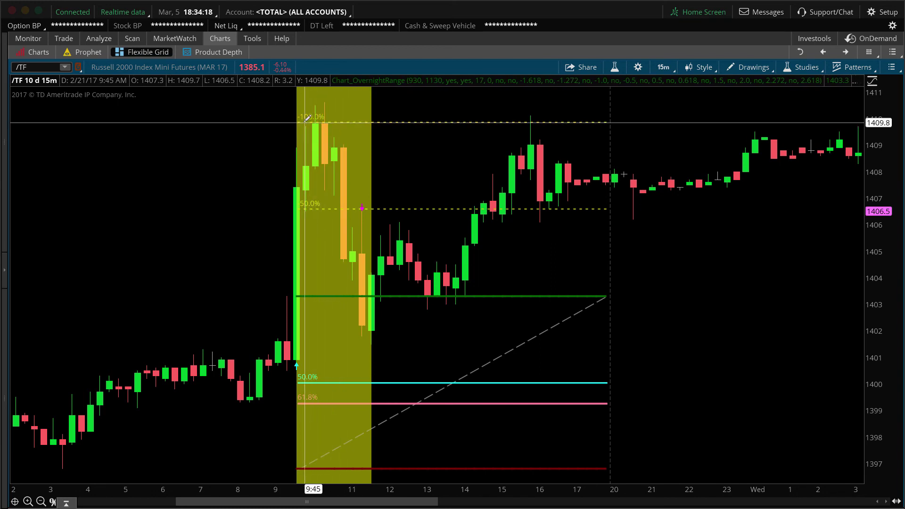
mouse_move(331, 117)
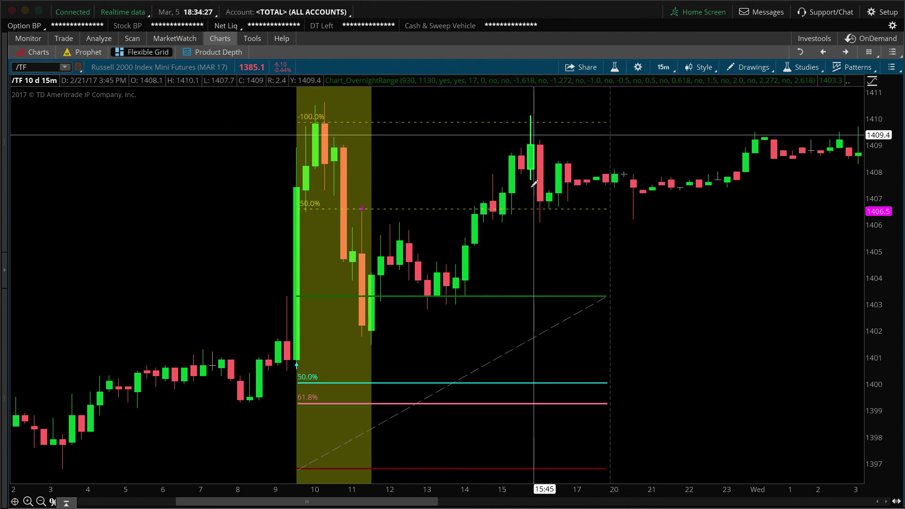
left_click_drag(360, 501, 405, 502)
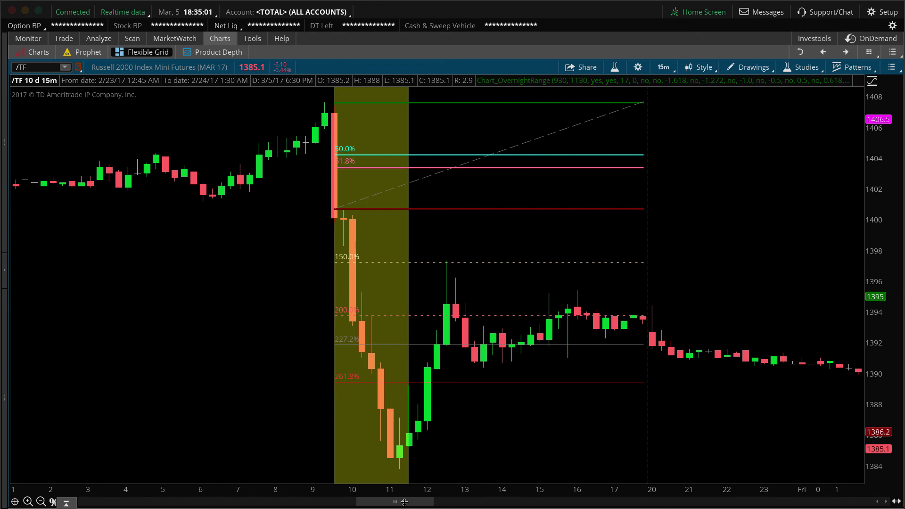
left_click_drag(404, 502, 408, 502)
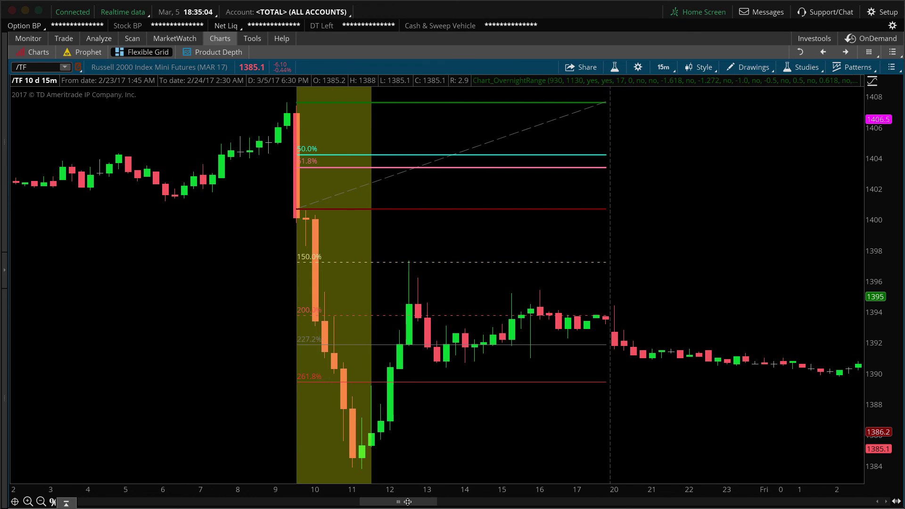
Examine the /TF sessions of 2/27 and 3/3 against the Fibonacci levels, ending on the full ten-day view.
left_click_drag(408, 502, 563, 495)
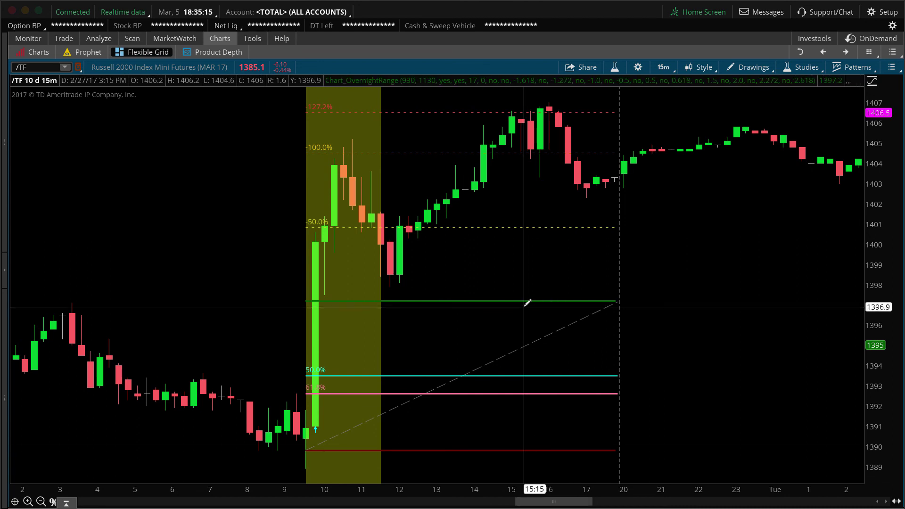
mouse_move(326, 222)
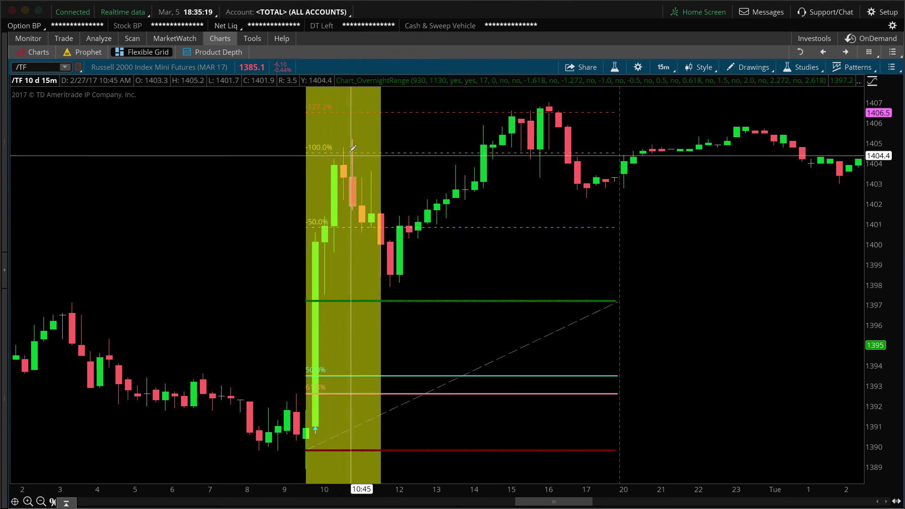
mouse_move(345, 147)
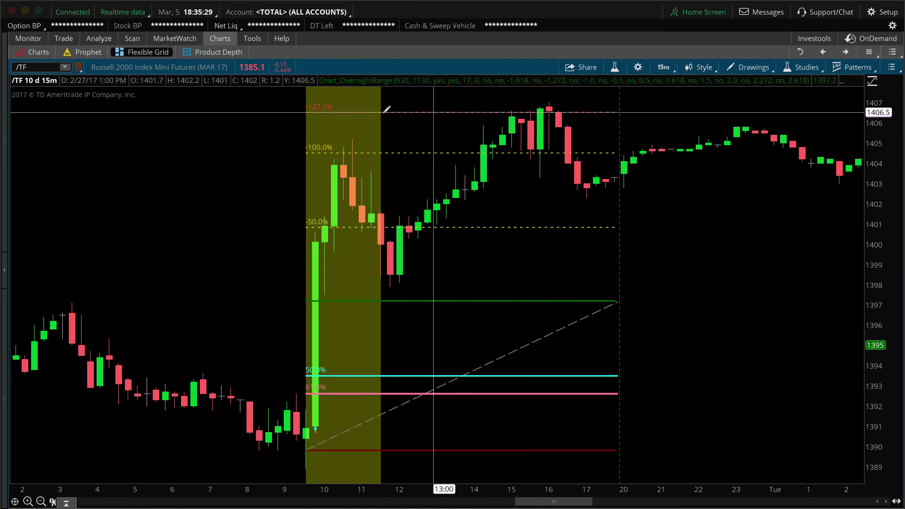
left_click_drag(575, 502, 866, 501)
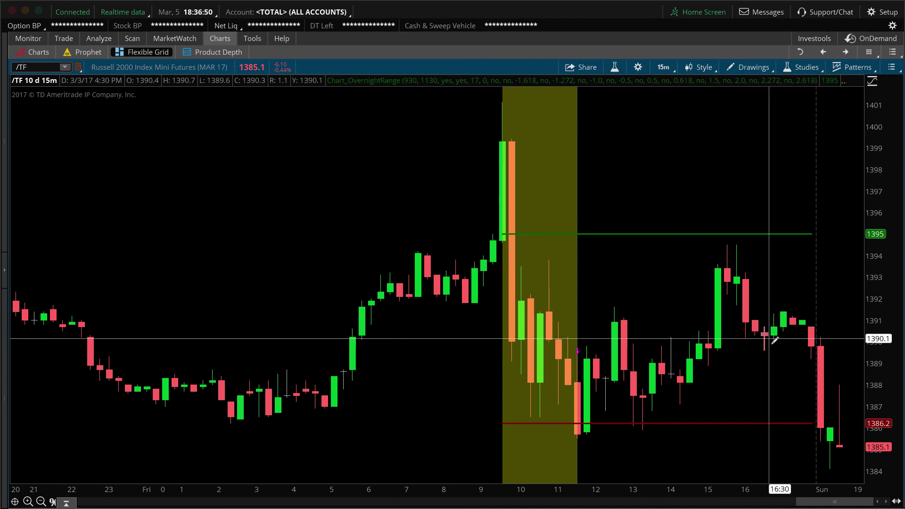
scroll(750, 491, "down", 5)
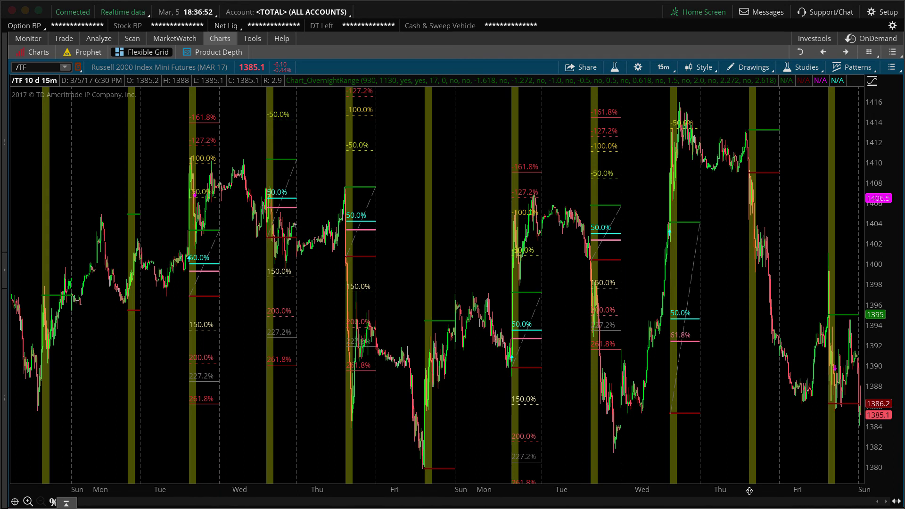
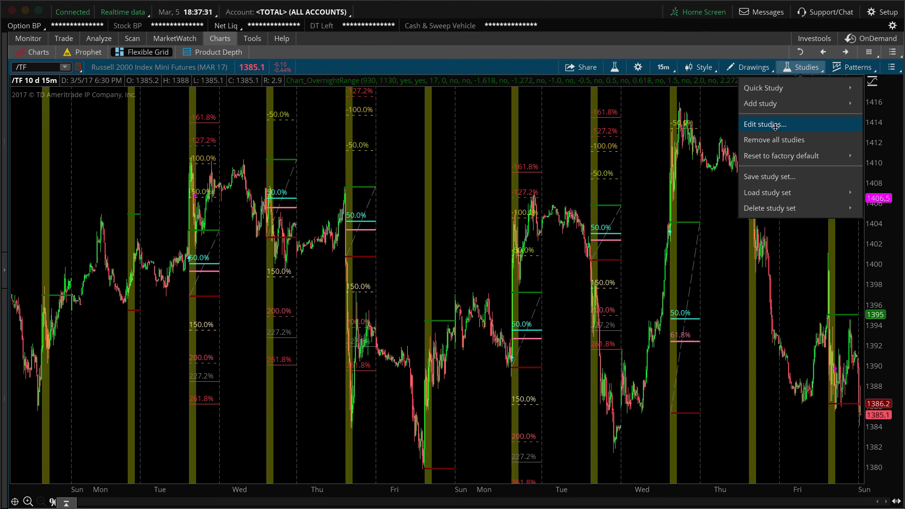
Hide the second Chart_OvernightRange study, the one covering 17 days, from the /TF chart.
left_click(775, 124)
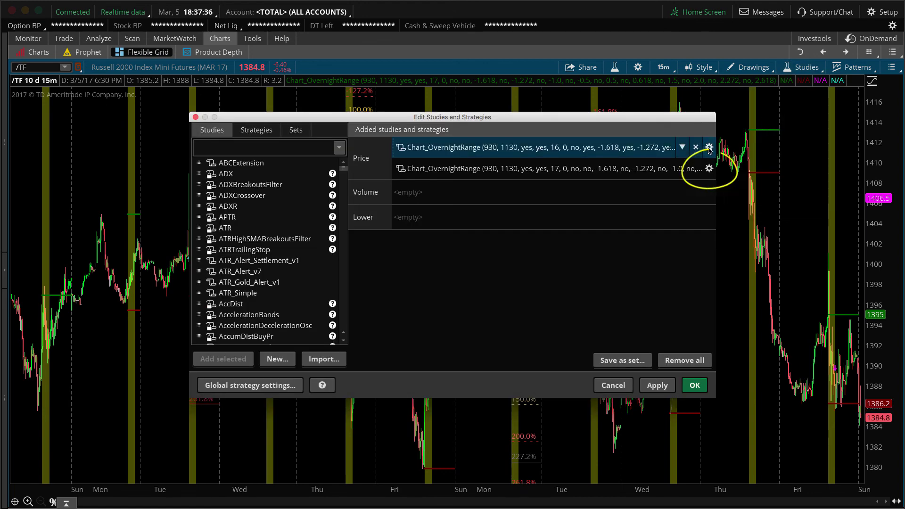
left_click(710, 171)
left_click(710, 170)
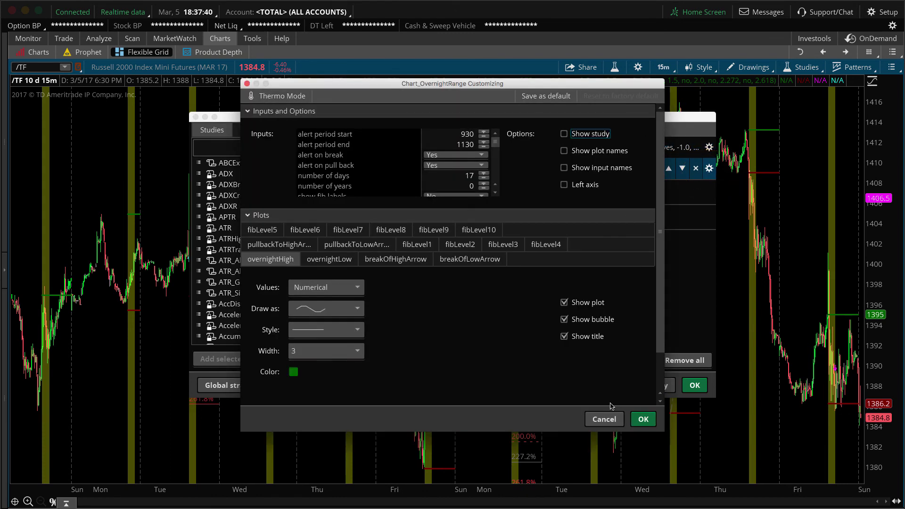
left_click(644, 420)
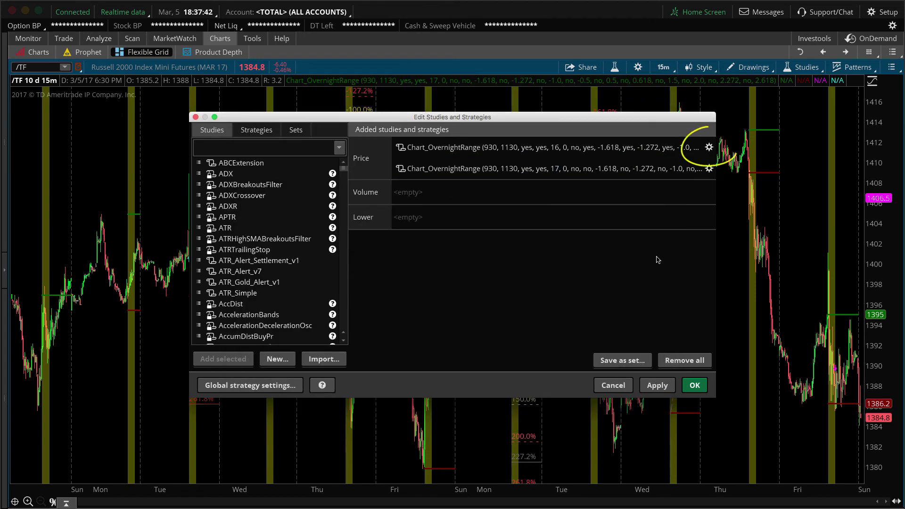
Show the first Chart_OvernightRange study with its number of days set to 1 and apply it to the chart.
left_click(709, 147)
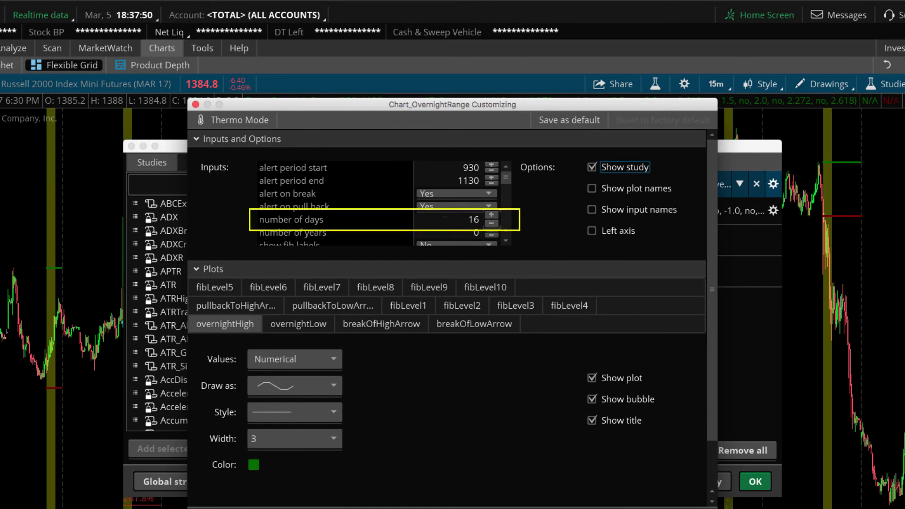
left_click(468, 220)
double_click(472, 219)
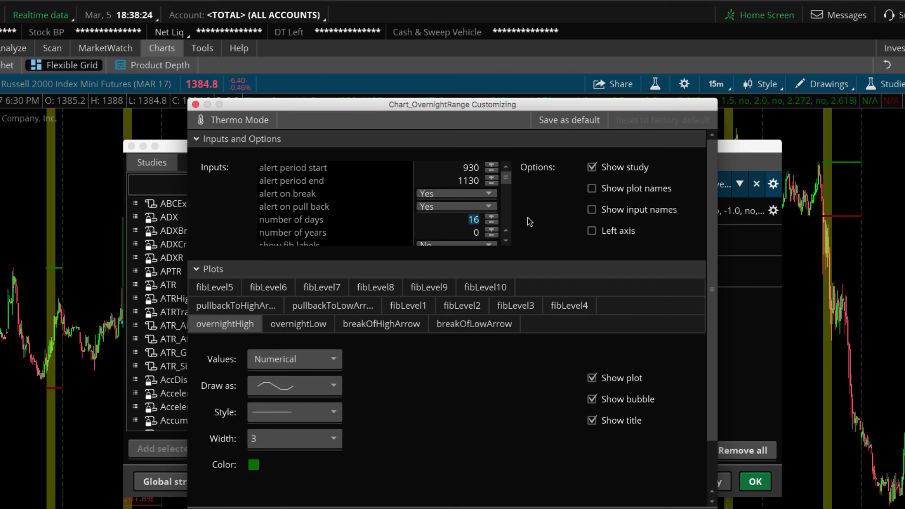
type("1")
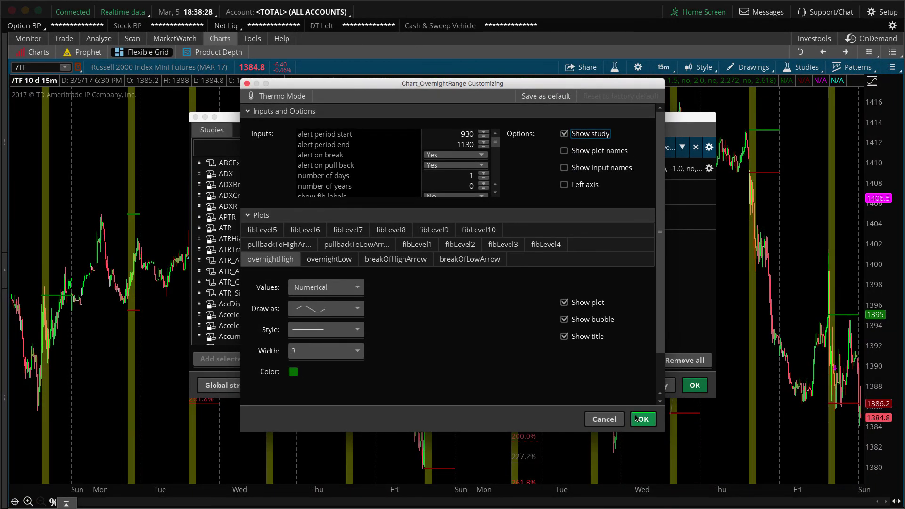
left_click(638, 418)
left_click(657, 386)
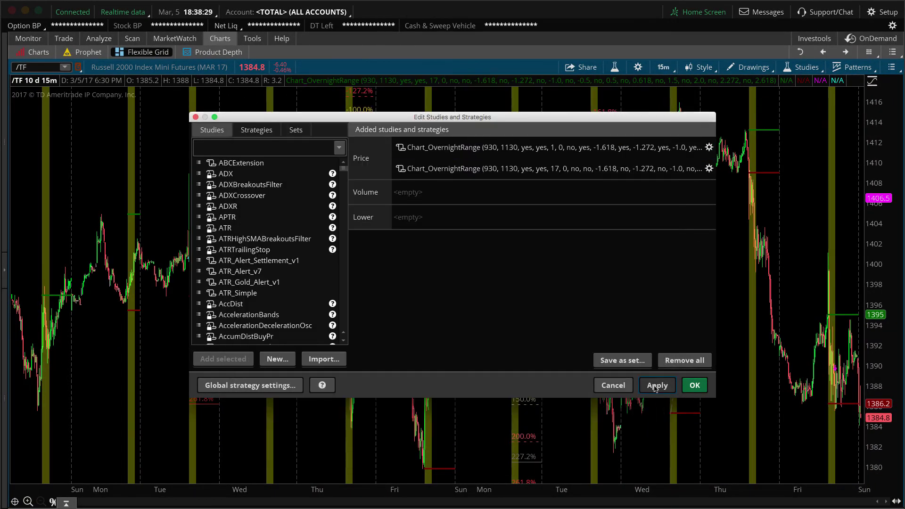
left_click(695, 385)
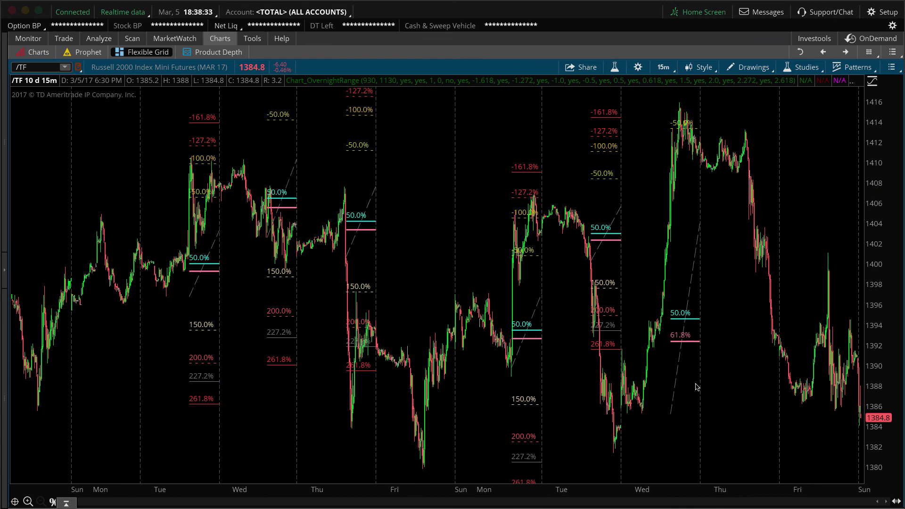
Set the number of days of the first Chart_OvernightRange study to 2 and apply it to the chart.
left_click(806, 68)
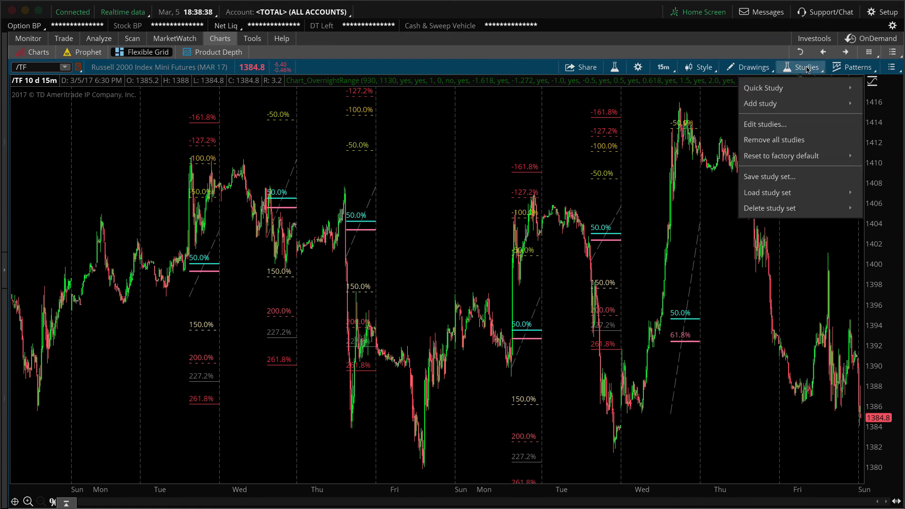
left_click(767, 125)
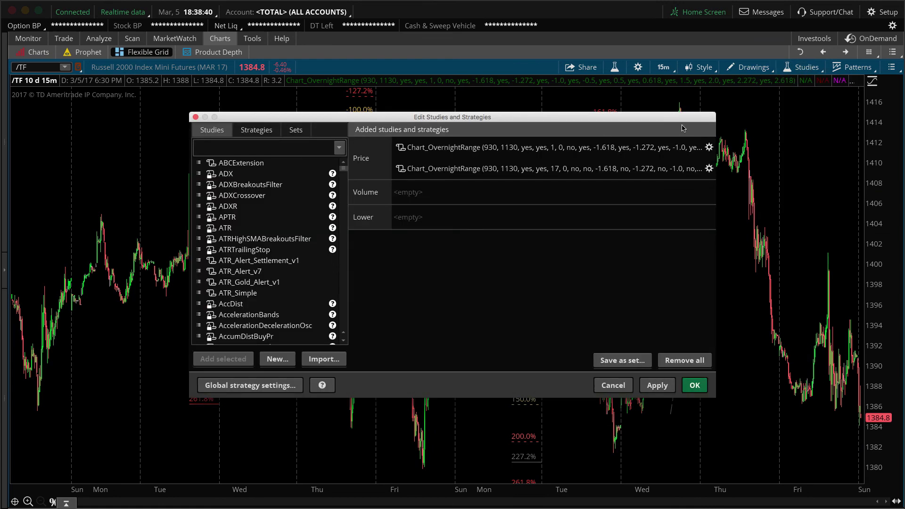
left_click(710, 147)
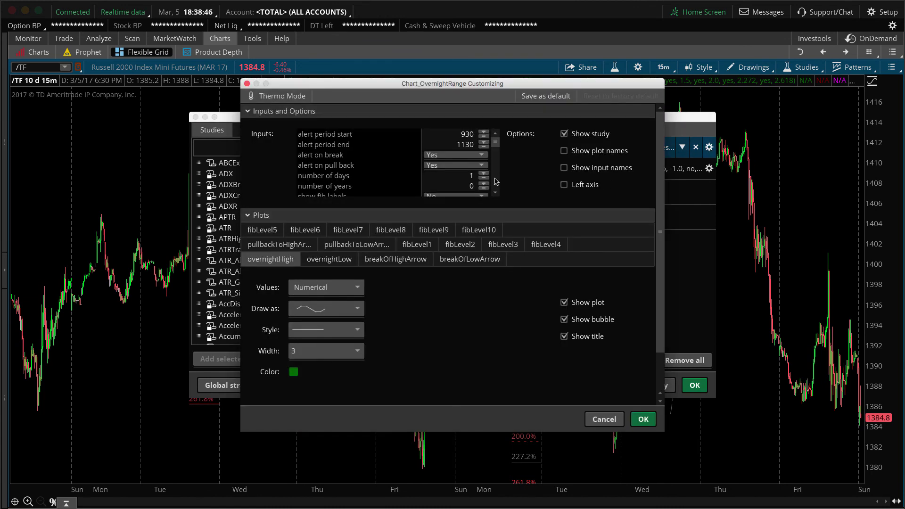
double_click(480, 177)
left_click(644, 419)
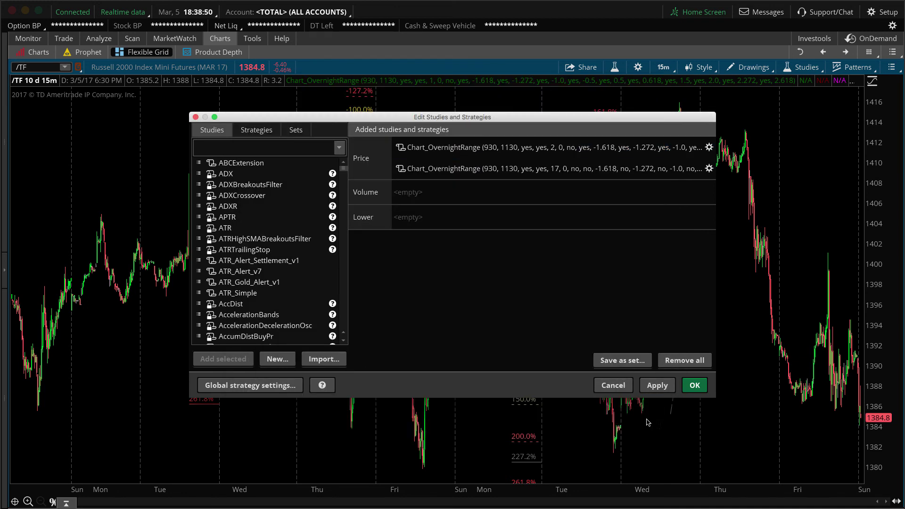
left_click(657, 385)
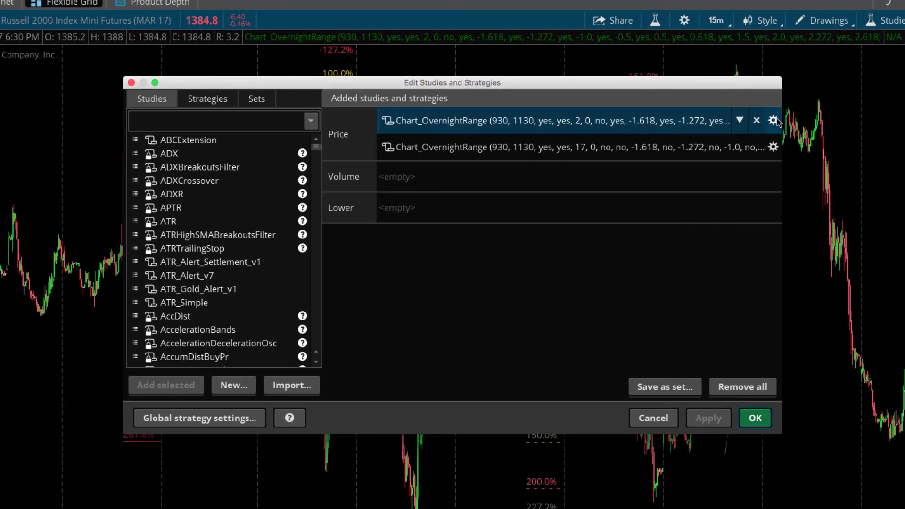
left_click(774, 120)
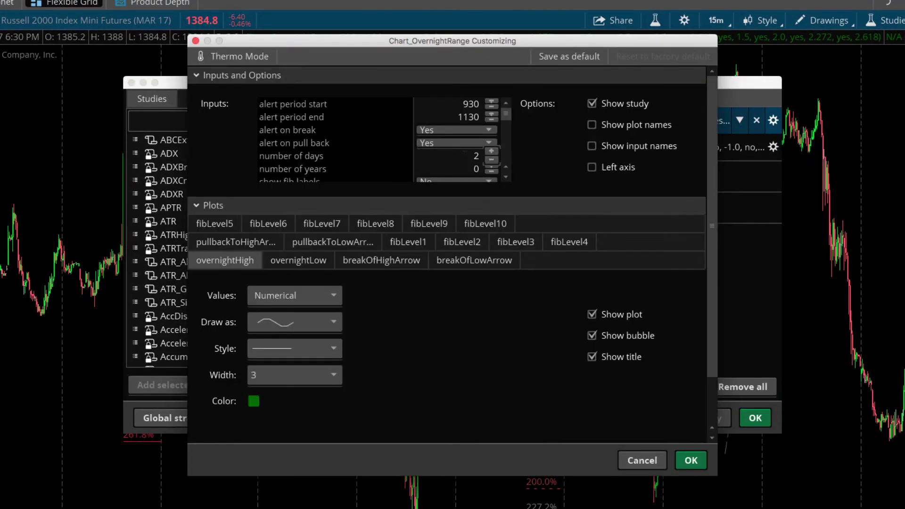
double_click(486, 158)
left_click(684, 462)
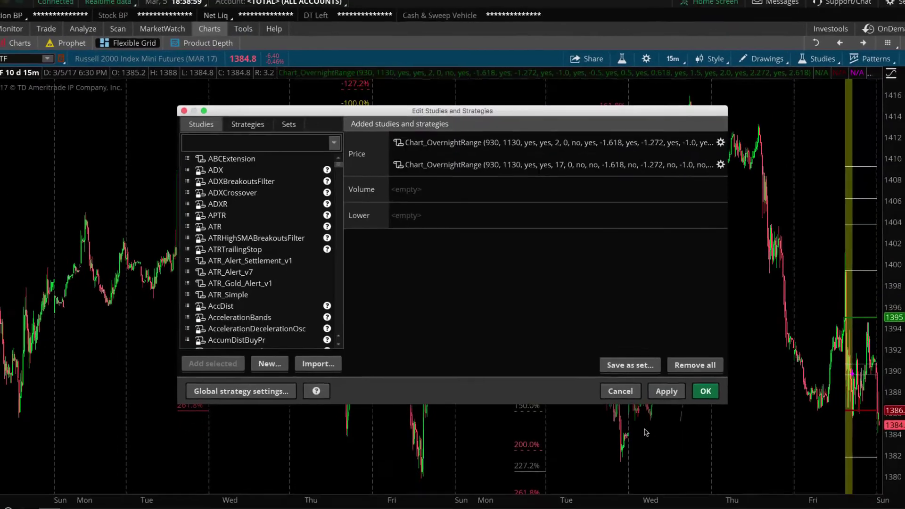
left_click(705, 391)
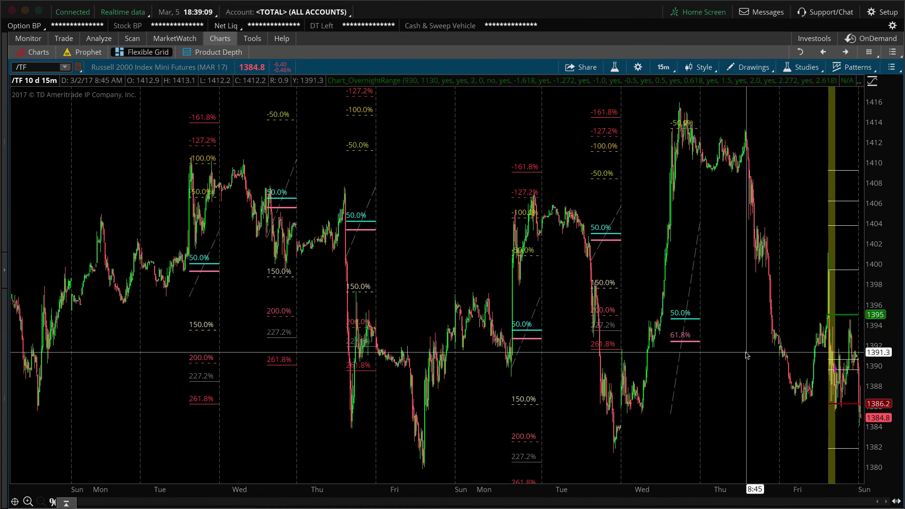
Draw a Fibonacci retracement over the 3/3 morning range from 1386.2 to 1395, compare it with the study's levels and remove it.
left_click_drag(781, 386, 874, 383)
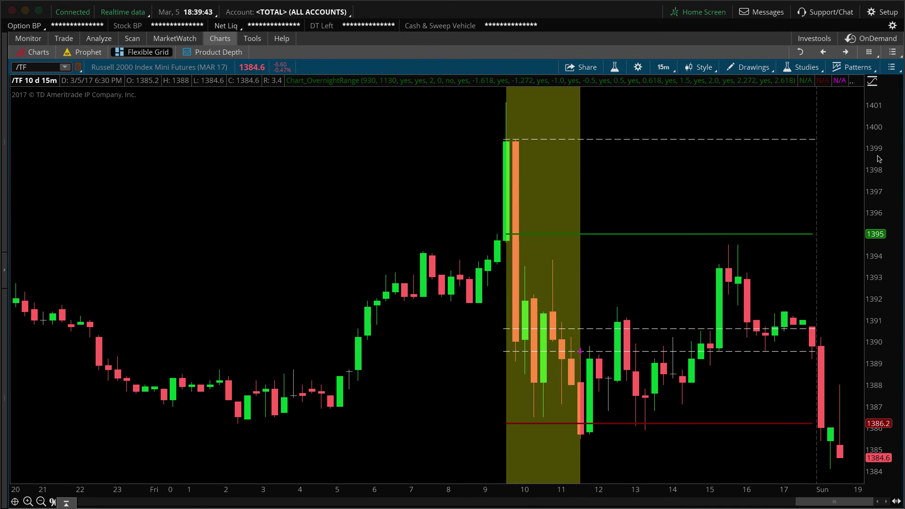
left_click_drag(882, 160, 891, 444)
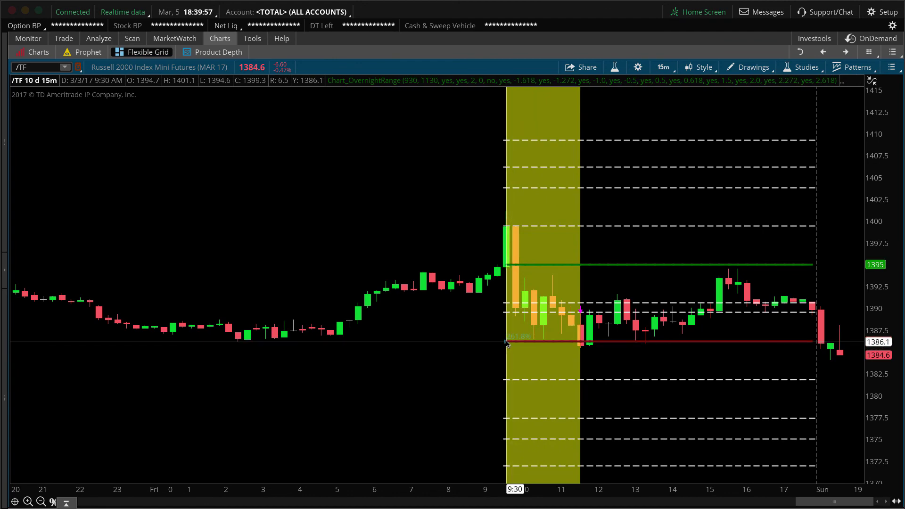
mouse_move(506, 343)
left_mouse_down()
mouse_move(776, 267)
mouse_move(797, 245)
mouse_move(821, 262)
mouse_move(813, 267)
left_mouse_up()
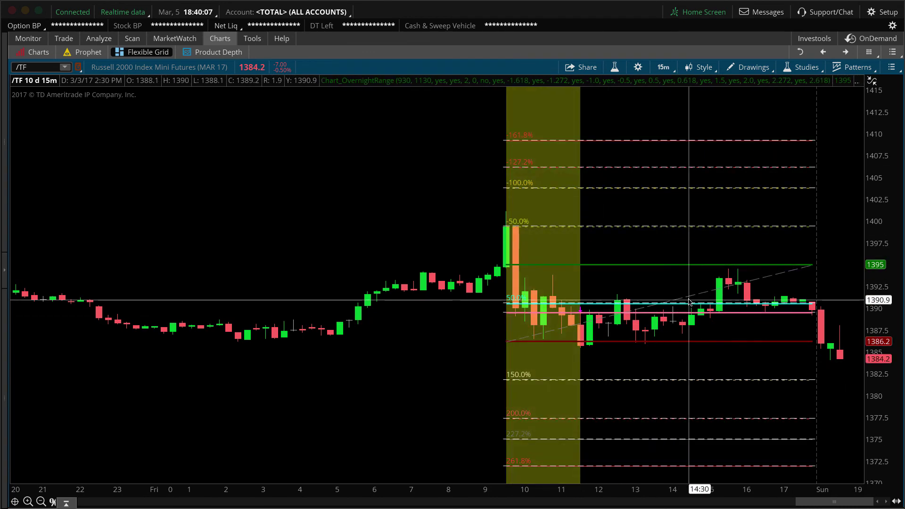
right_click(796, 272)
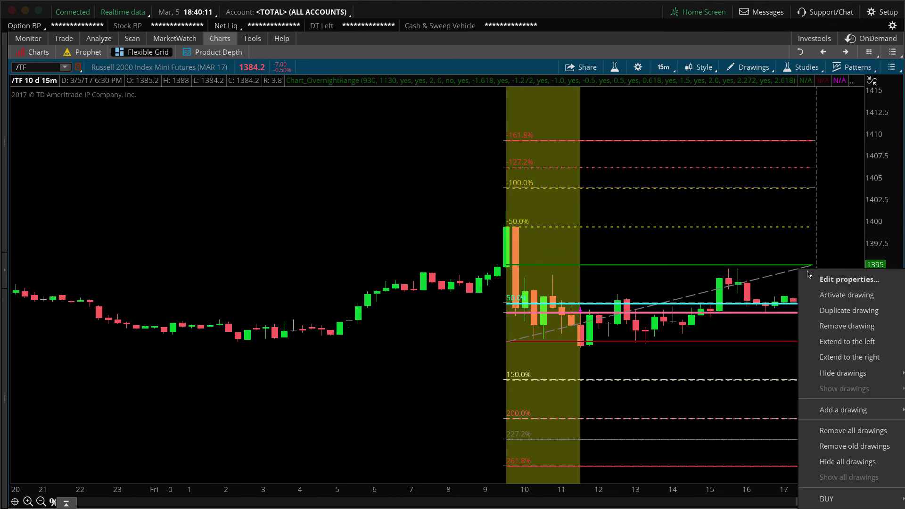
left_click(820, 326)
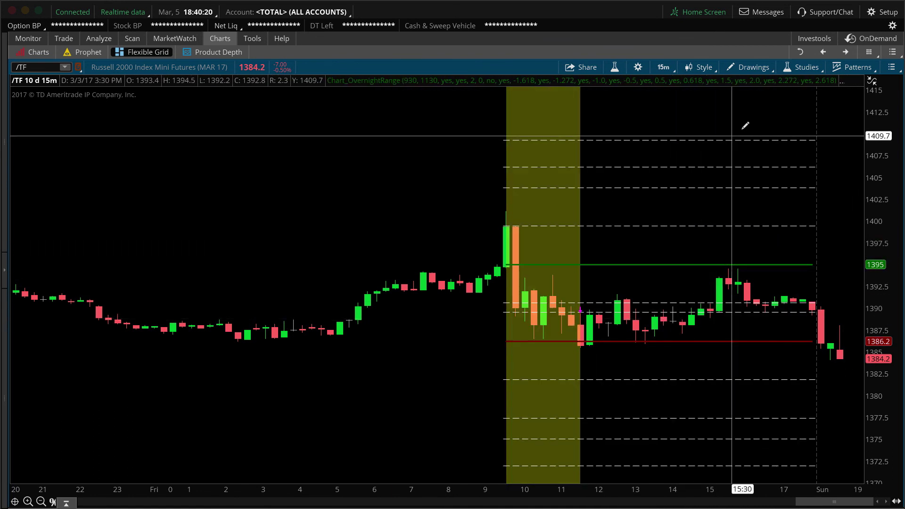
Review the plot fib switches and fib coefficient inputs of the first Chart_OvernightRange study without changing them.
left_click(804, 70)
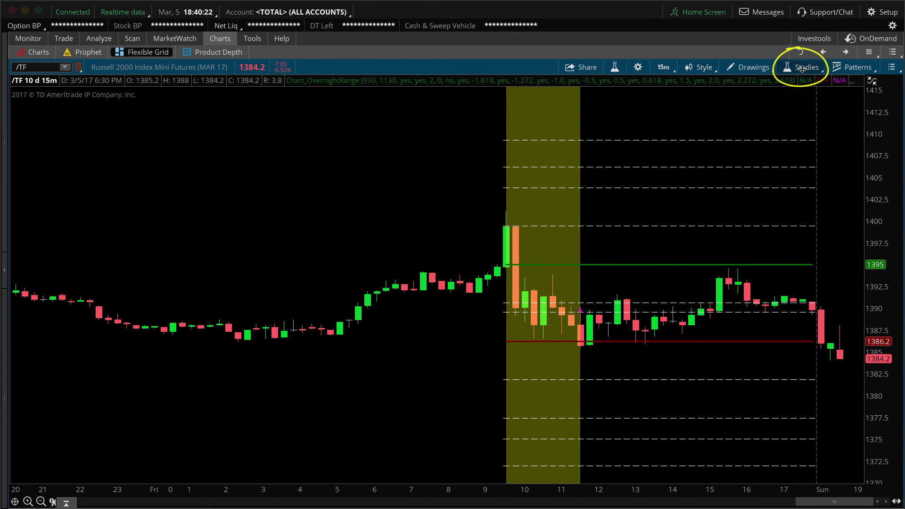
left_click(767, 128)
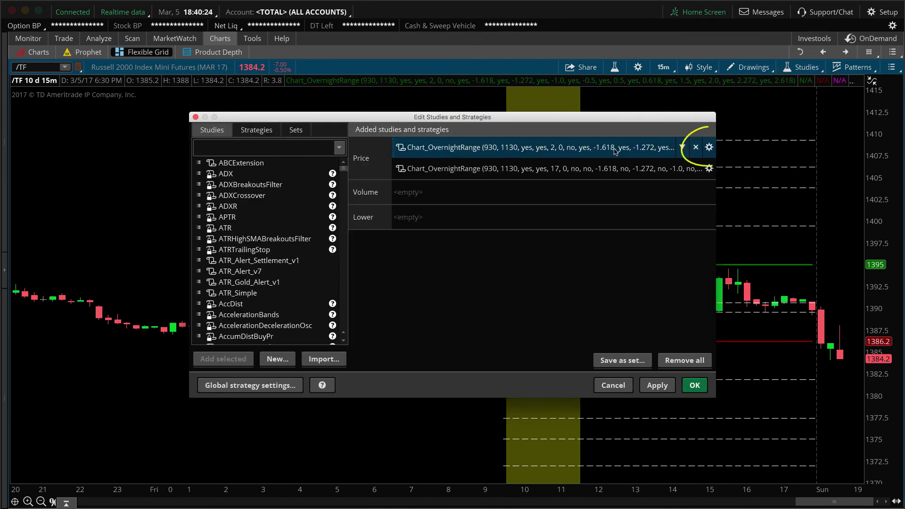
left_click(709, 147)
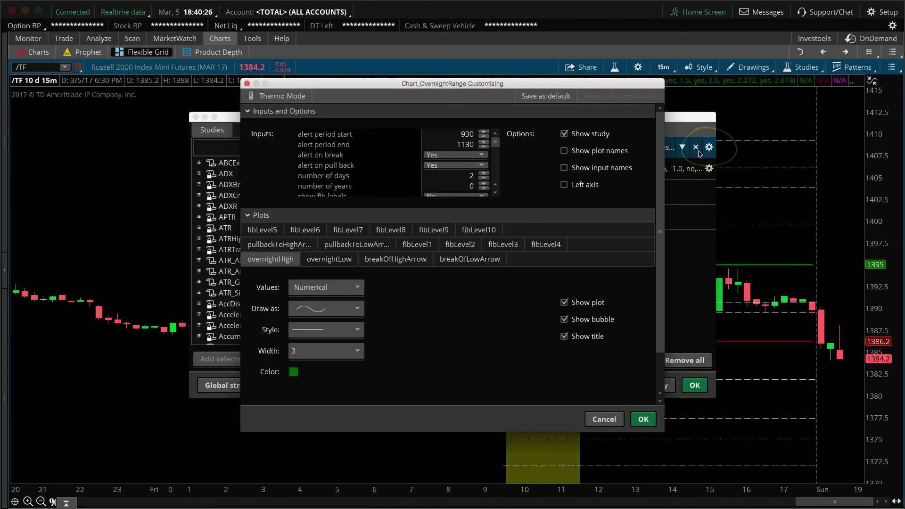
left_click_drag(496, 138, 495, 151)
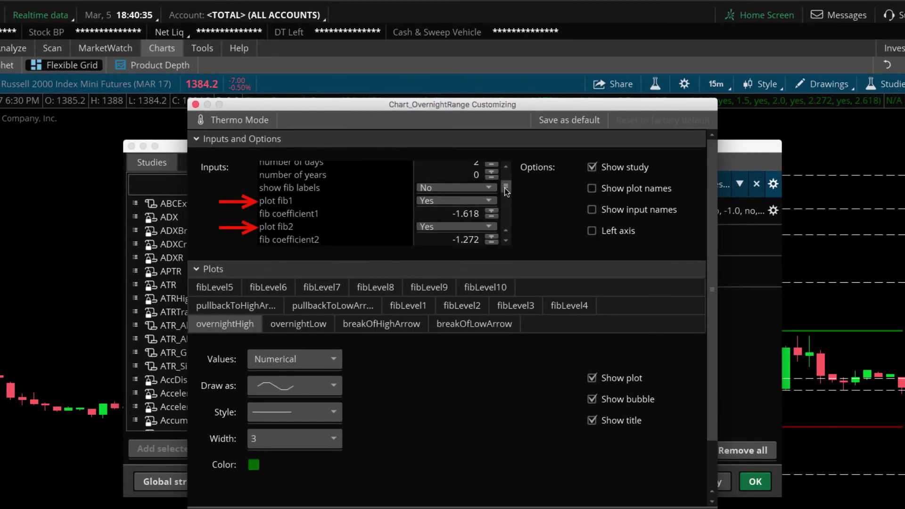
left_click(428, 202)
left_click(427, 202)
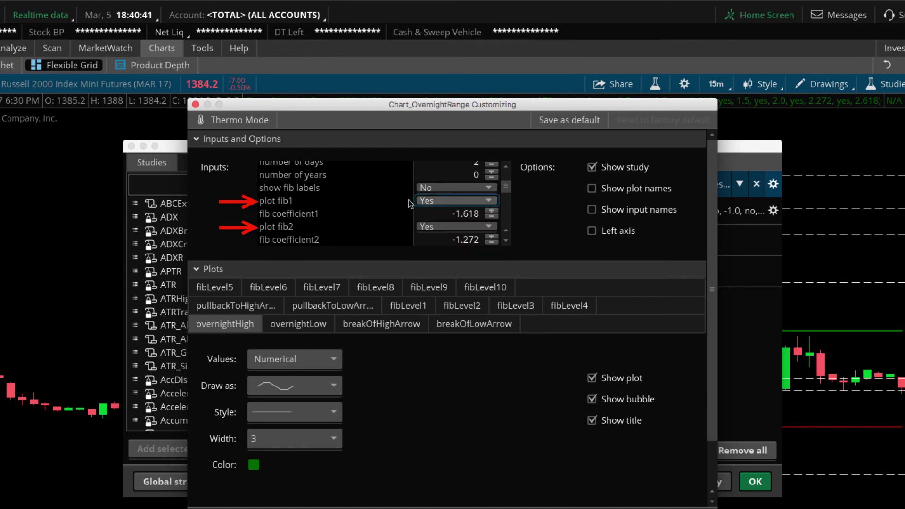
left_click(426, 227)
left_click(426, 227)
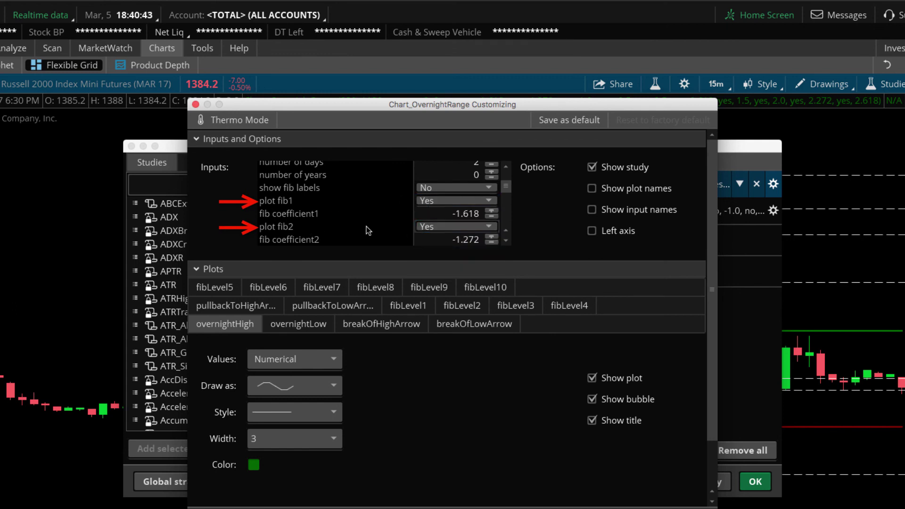
left_click(421, 227)
left_click(422, 226)
mouse_move(507, 190)
left_mouse_down()
mouse_move(506, 202)
mouse_move(506, 196)
left_mouse_up()
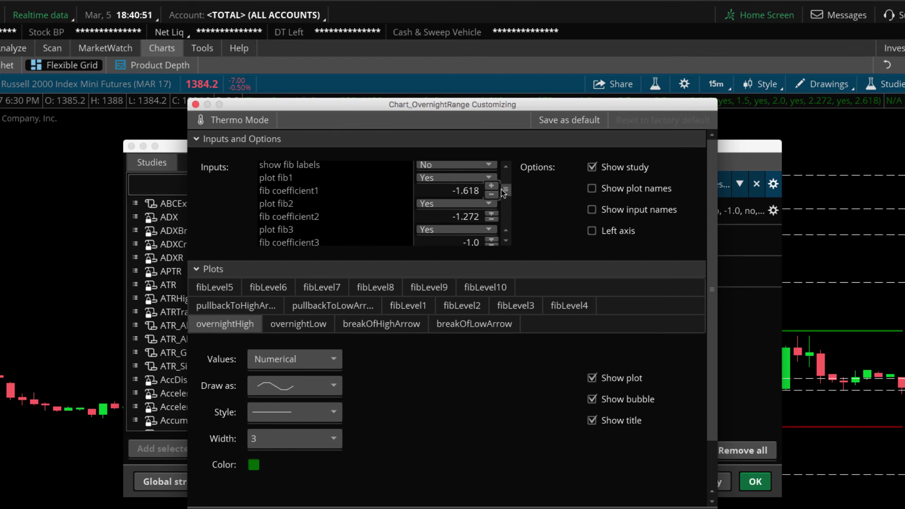
mouse_move(507, 190)
left_mouse_down()
mouse_move(511, 228)
mouse_move(511, 186)
mouse_move(513, 196)
left_mouse_up()
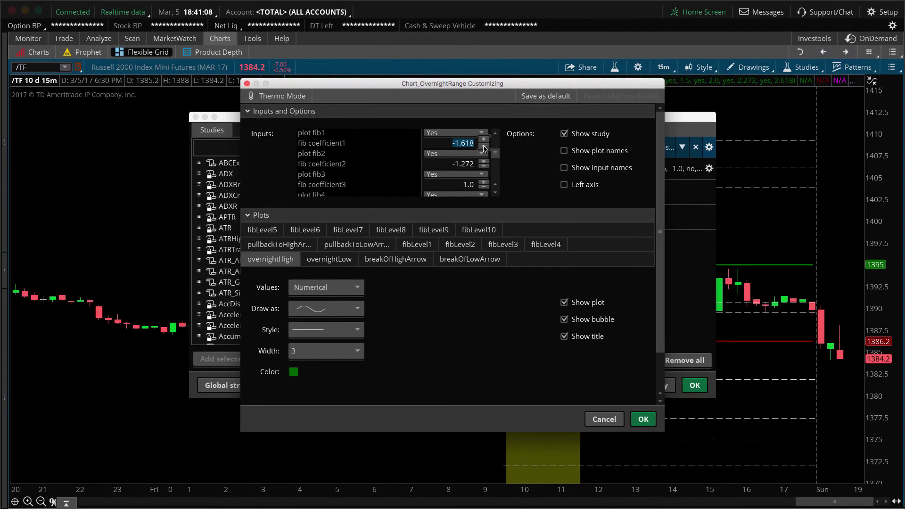
left_click(607, 420)
left_click(619, 387)
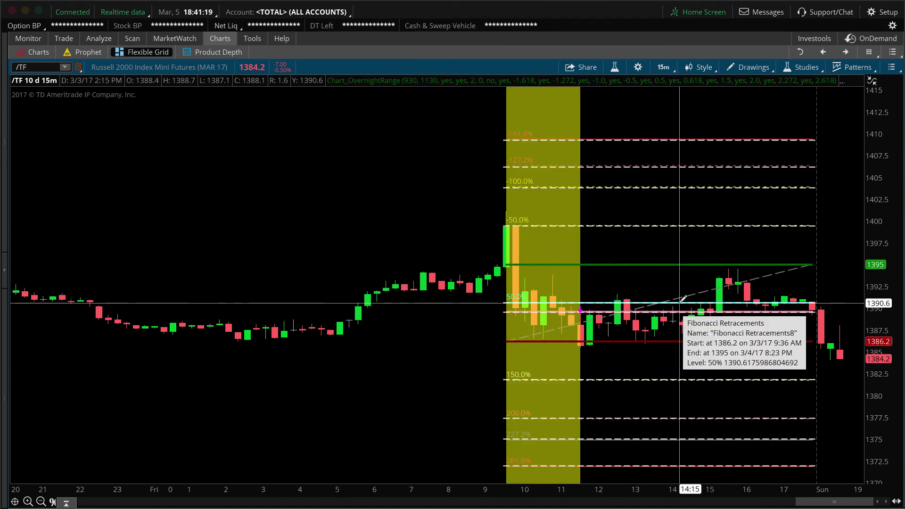
Review the curve coefficients of the Fibonacci retracement drawn over the 3/3 morning range and remove the drawing from the chart.
right_click(681, 300)
left_click(735, 149)
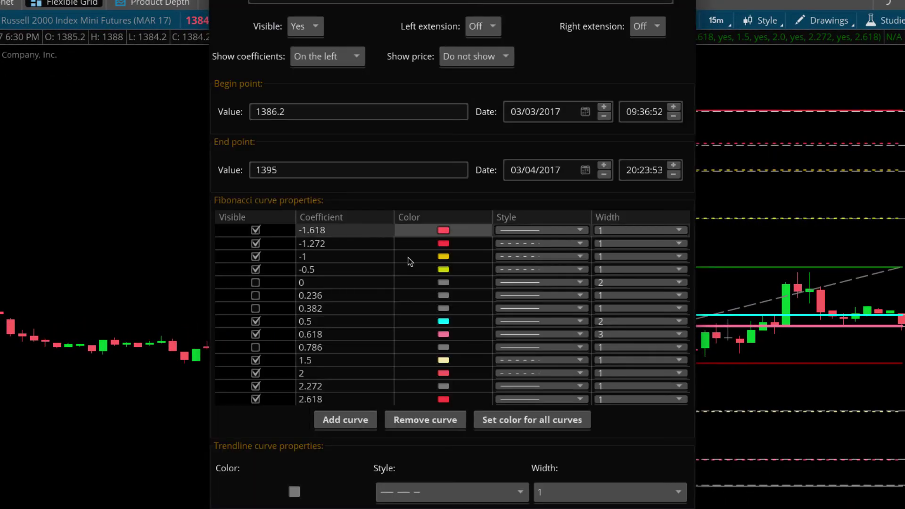
left_click(311, 231)
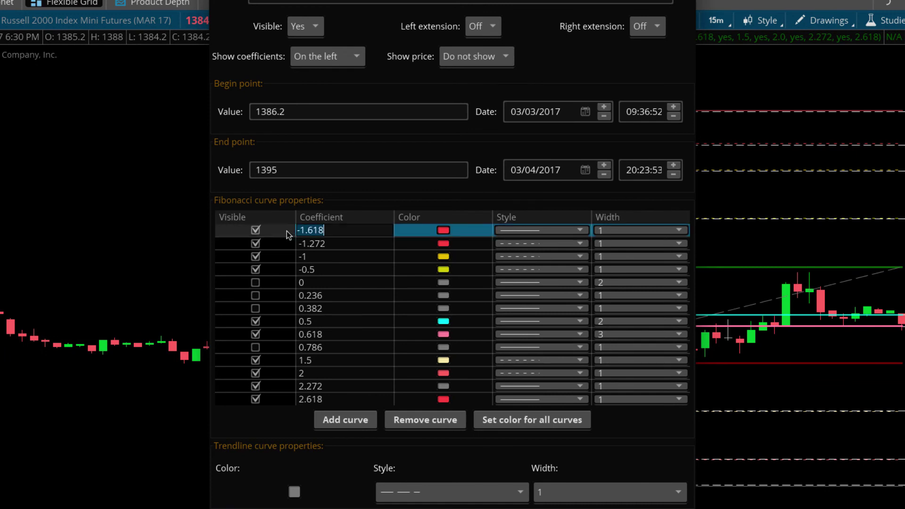
left_click(335, 244)
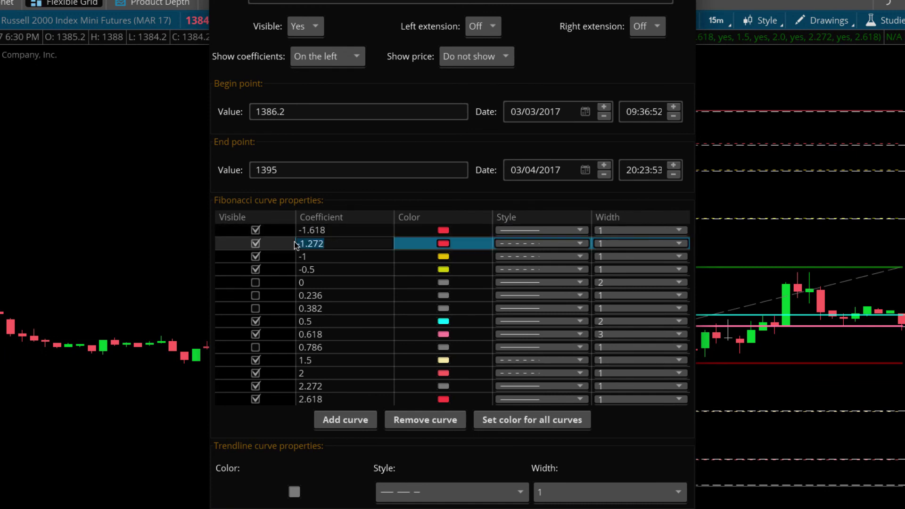
left_click(313, 257)
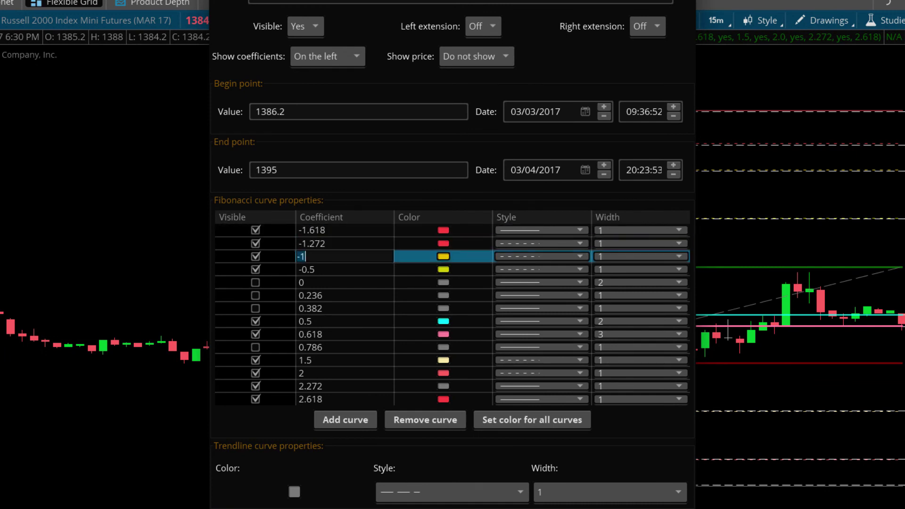
left_click(329, 270)
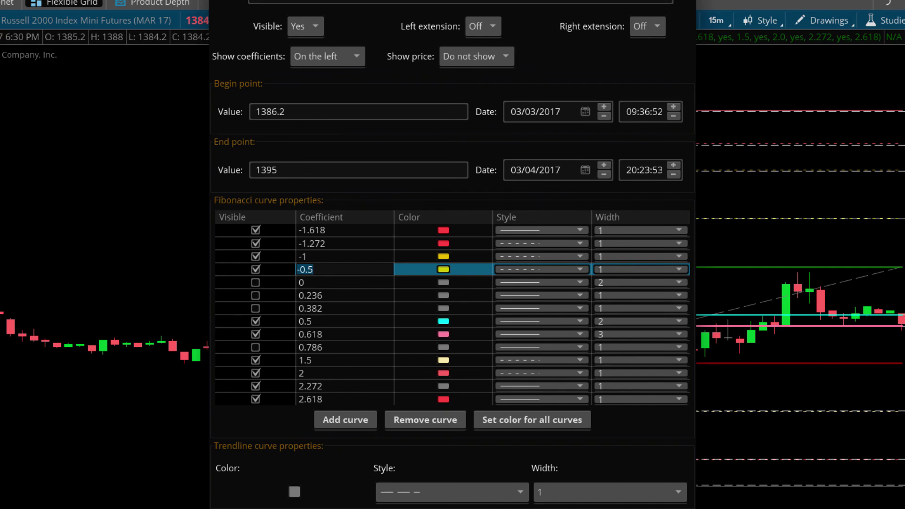
key("Return")
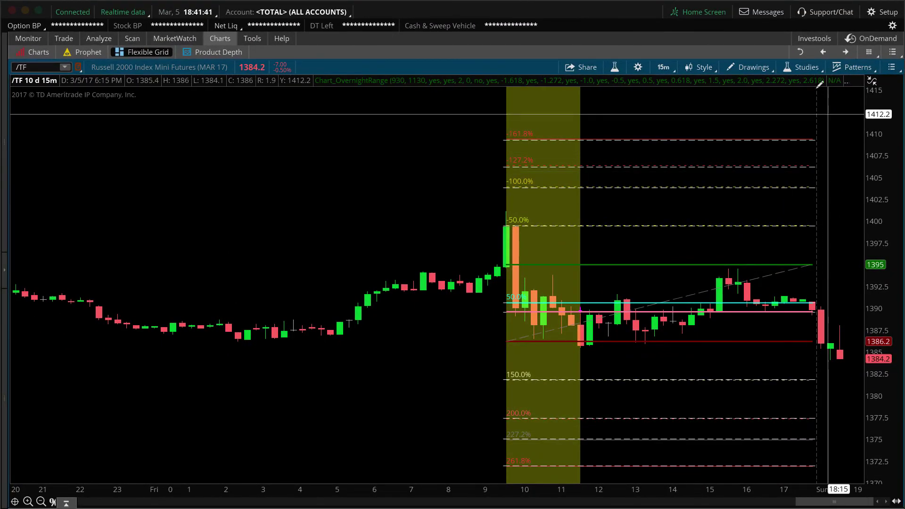
right_click(782, 273)
left_click(811, 326)
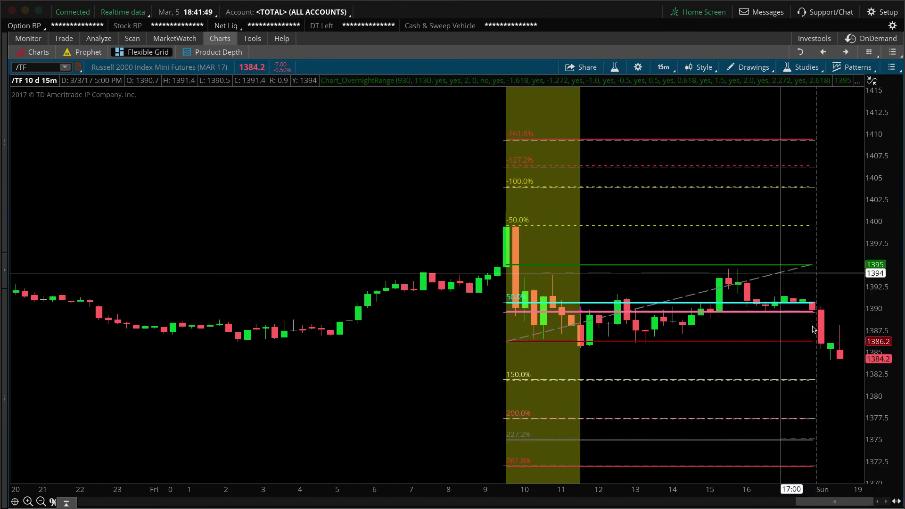
Examine the inputs of the second Chart_OvernightRange study in the chart's study list and leave them as they are.
left_click(807, 67)
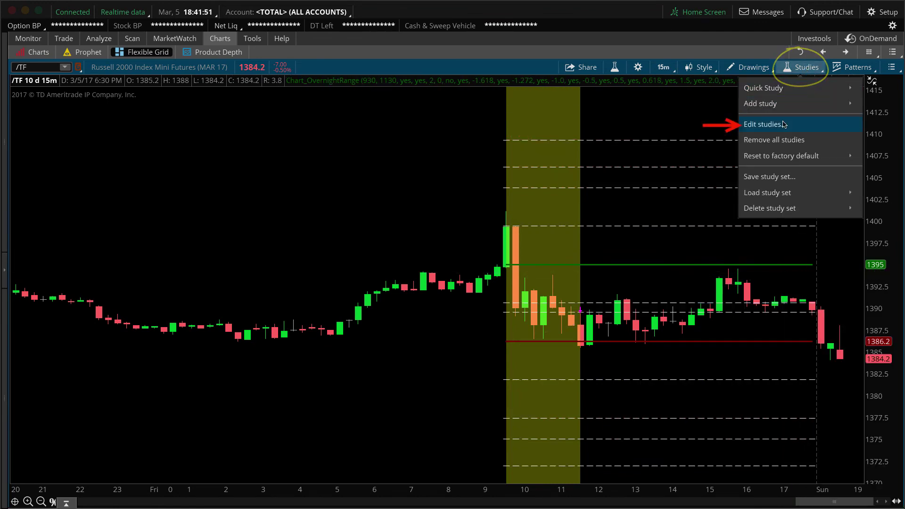
left_click(777, 126)
left_click_drag(574, 78, 347, 41)
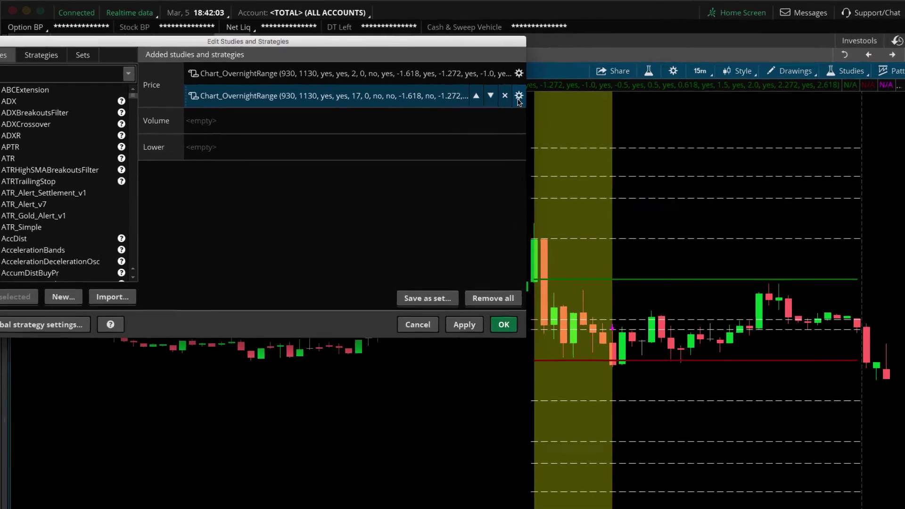
left_click(492, 91)
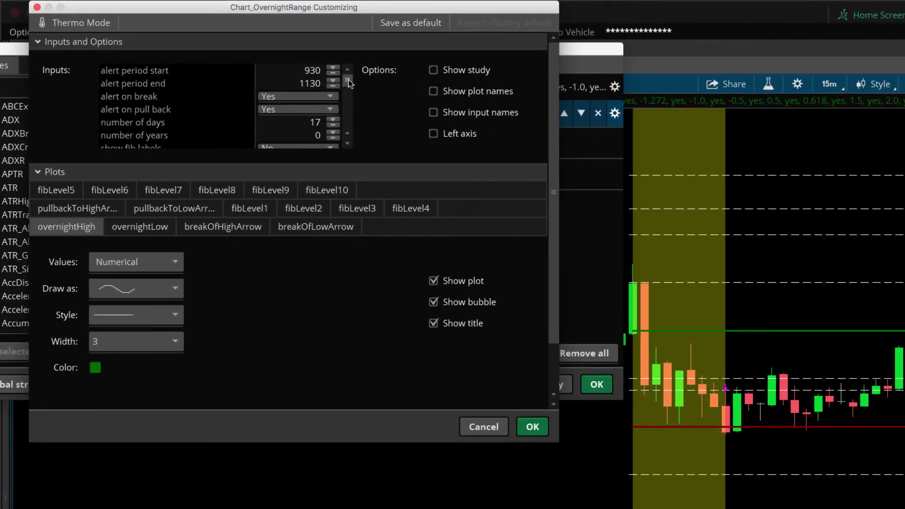
mouse_move(349, 79)
left_mouse_down()
mouse_move(353, 133)
mouse_move(355, 83)
left_mouse_up()
mouse_move(349, 80)
left_mouse_down()
mouse_move(354, 134)
mouse_move(350, 82)
left_mouse_up()
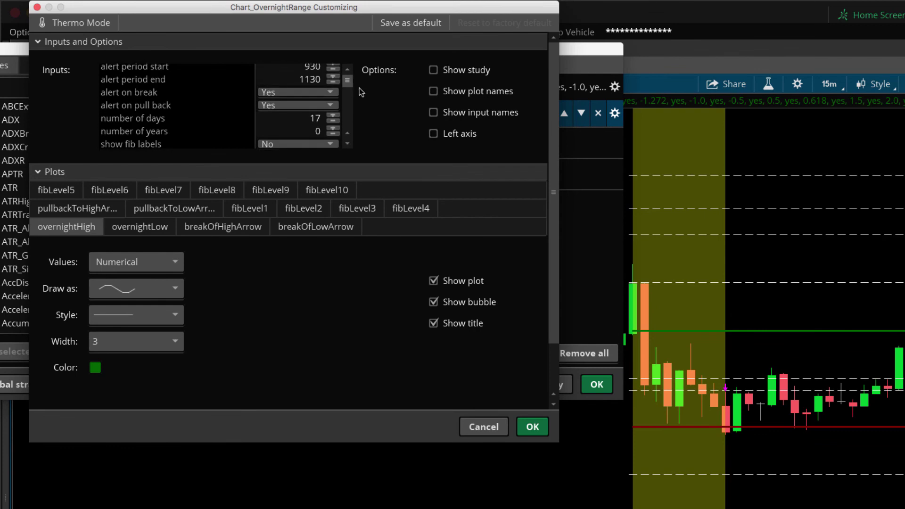
left_click(495, 427)
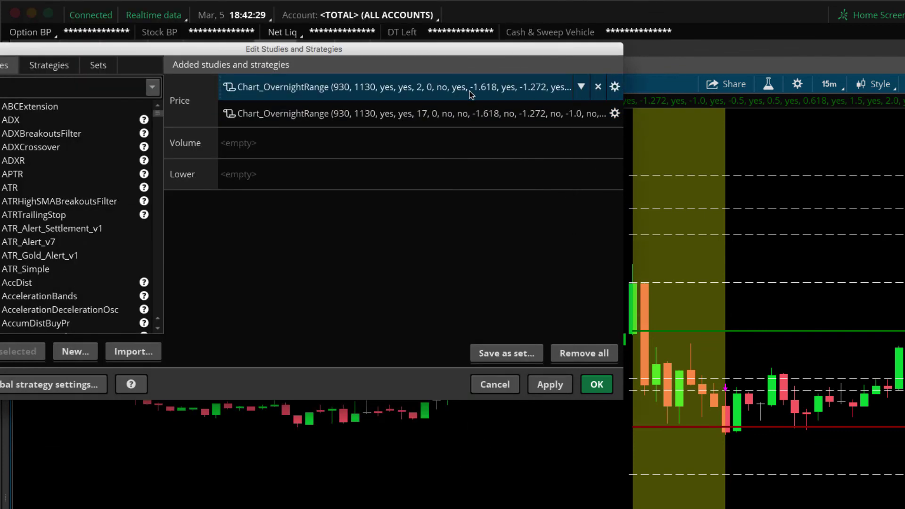
Set show fib labels to Yes for the first Chart_OvernightRange study, apply it and inspect the labelled levels.
left_click(615, 86)
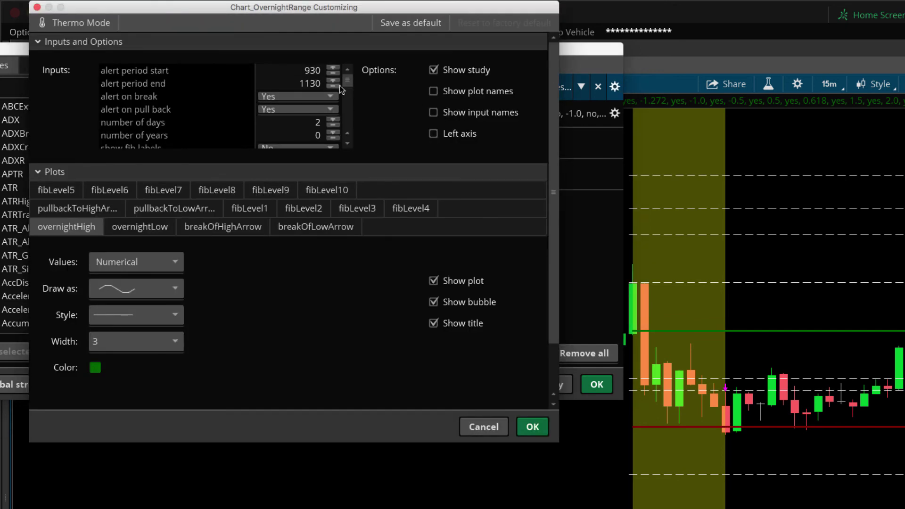
left_click_drag(351, 80, 351, 90)
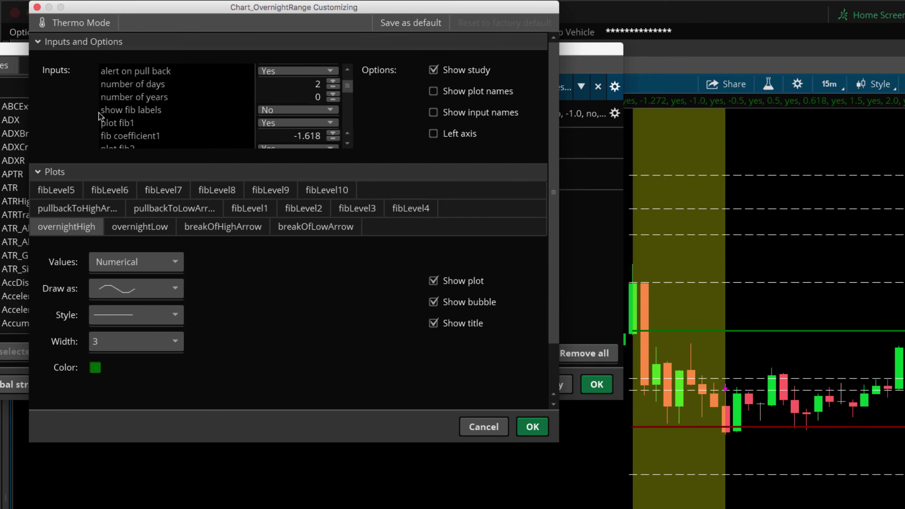
left_click(265, 112)
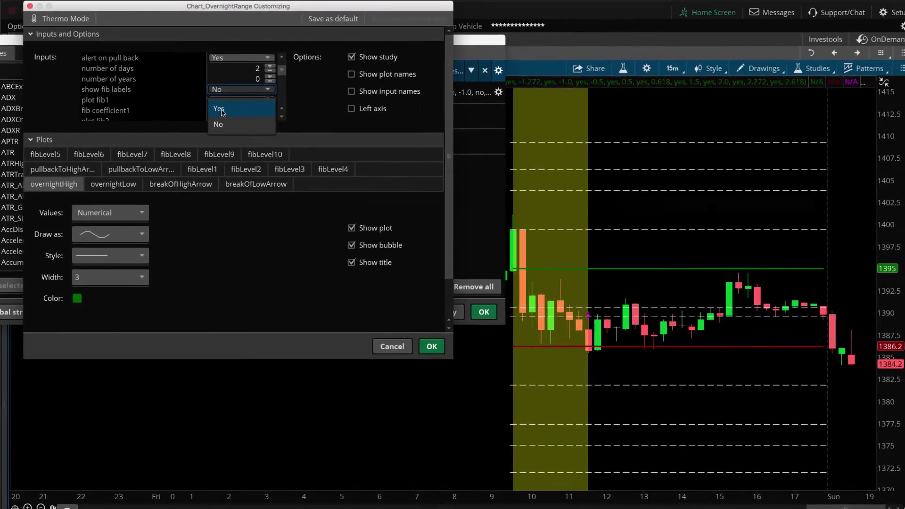
left_click(288, 132)
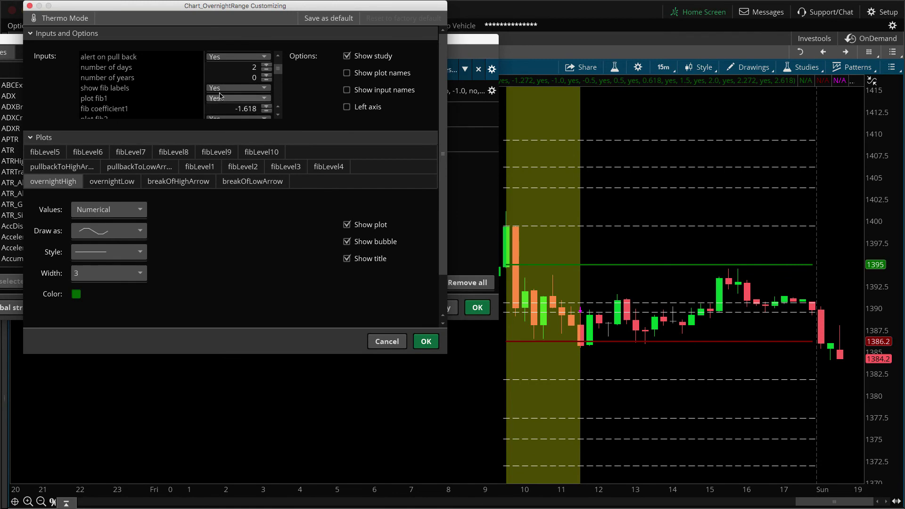
left_click(427, 343)
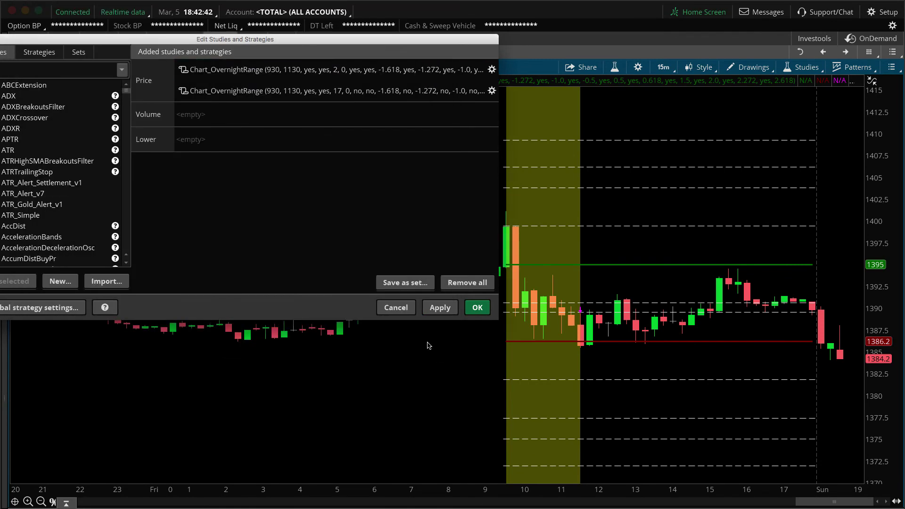
left_click(440, 308)
left_click(477, 308)
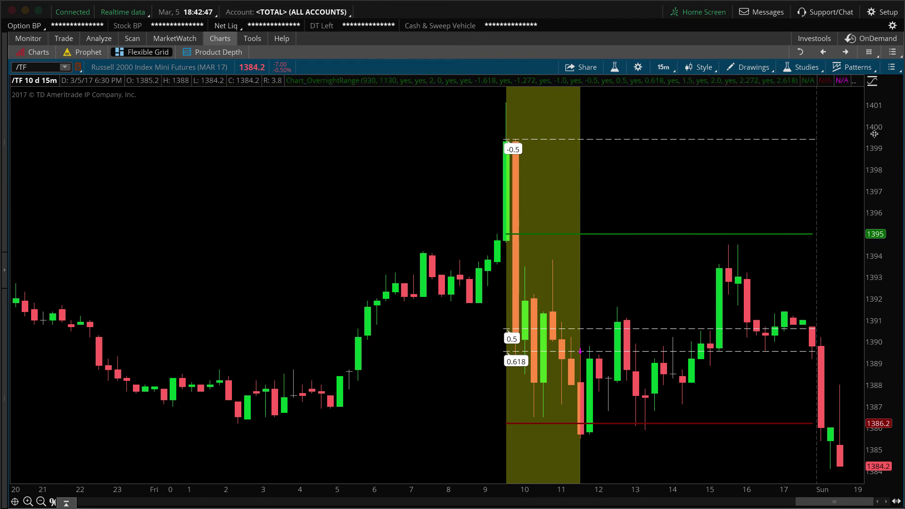
left_click_drag(875, 138, 881, 367)
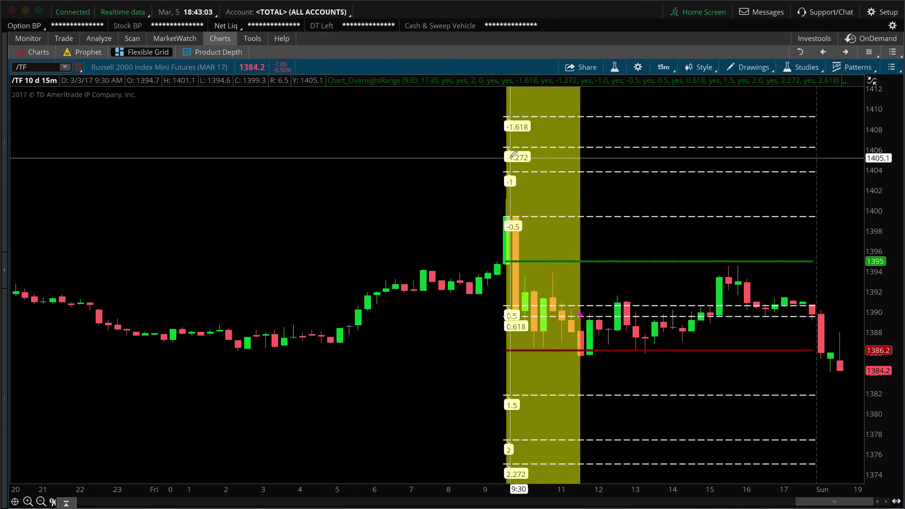
double_click(876, 223)
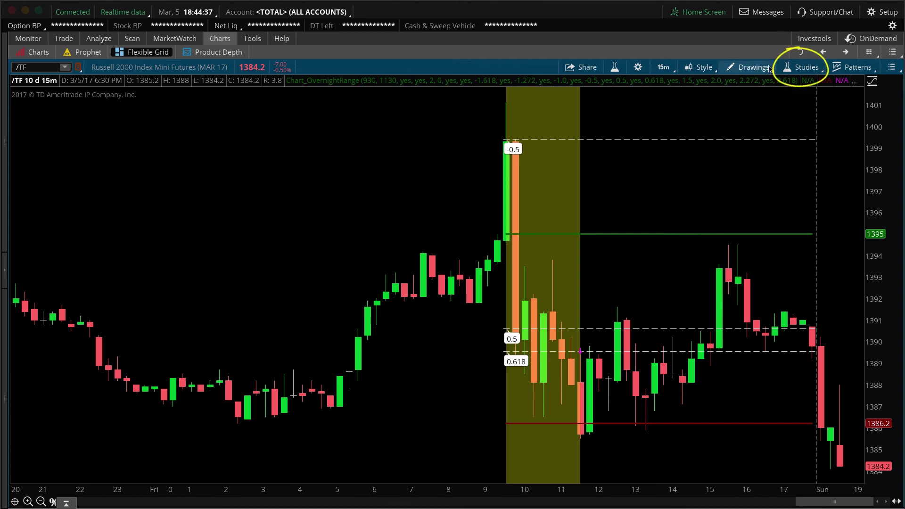
Reopen the first Chart_OvernightRange study's settings and set its alert period start to 1000.
left_click(802, 66)
mouse_move(763, 88)
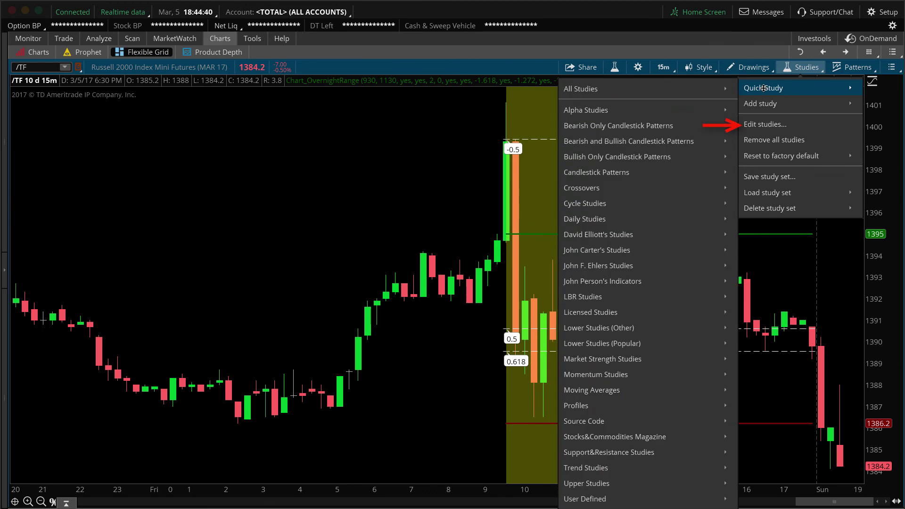
left_click(766, 124)
left_click_drag(701, 122, 466, 124)
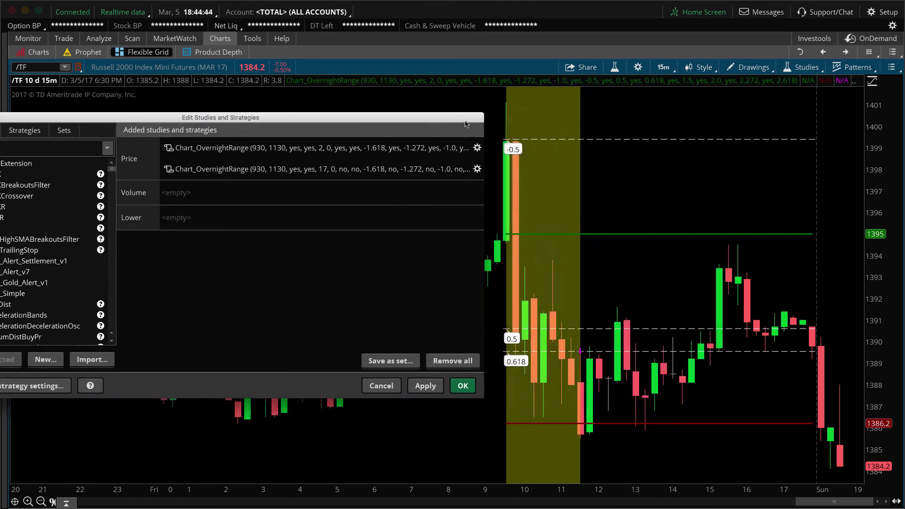
left_click(477, 148)
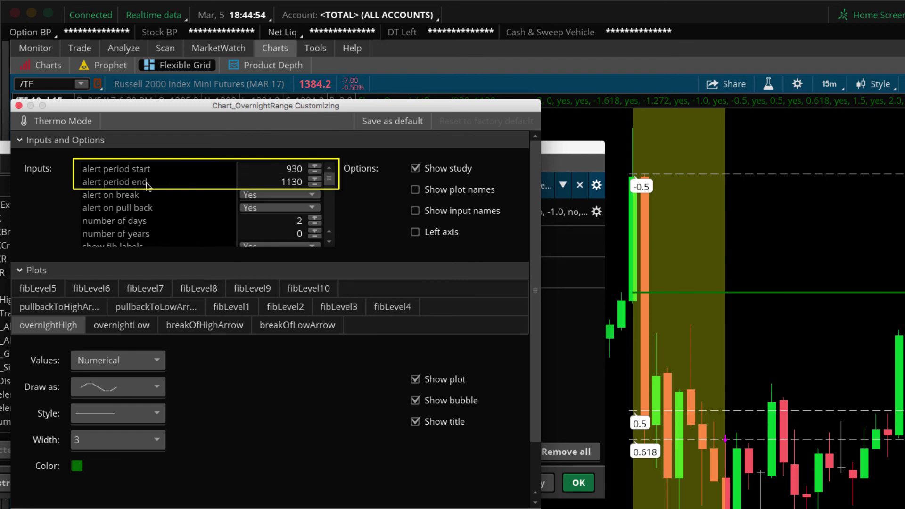
double_click(306, 170)
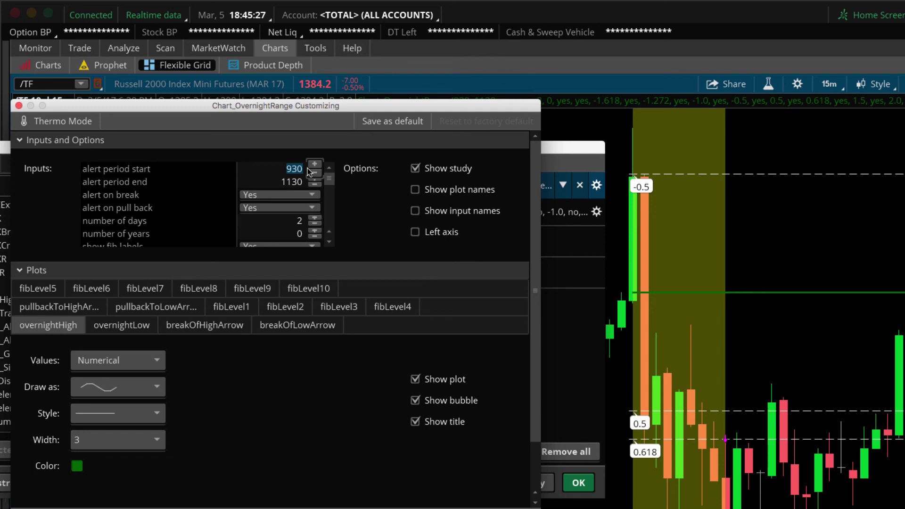
key("Tab")
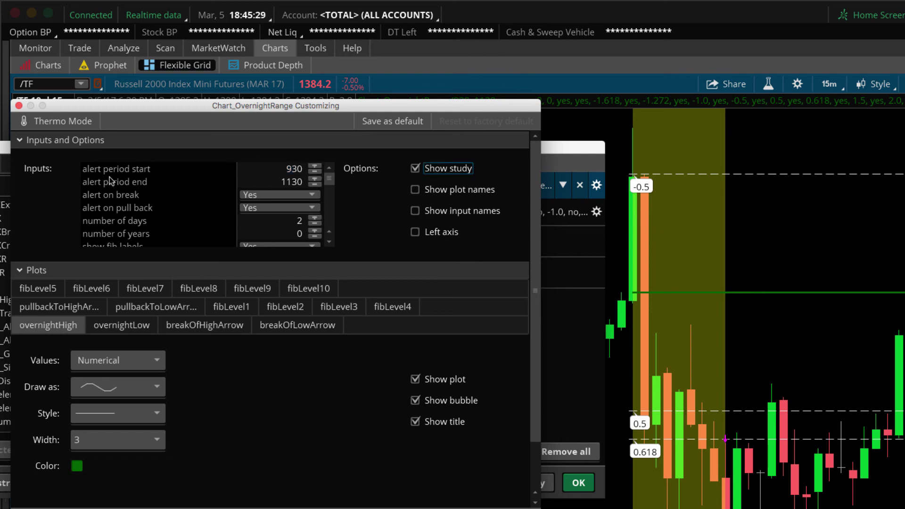
left_click(311, 174)
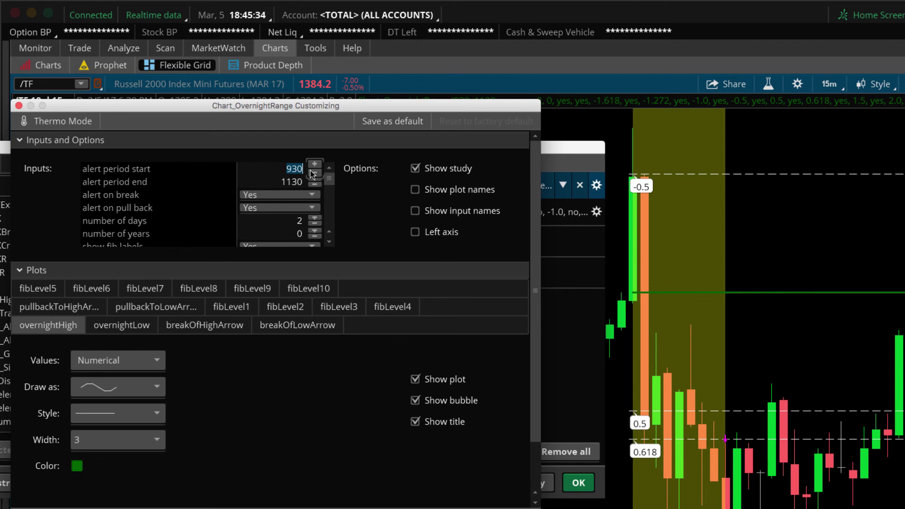
type("1000")
key("Tab")
Set the alert period end of the first Chart_OvernightRange study to 1200 and apply the new period to the chart.
double_click(278, 181)
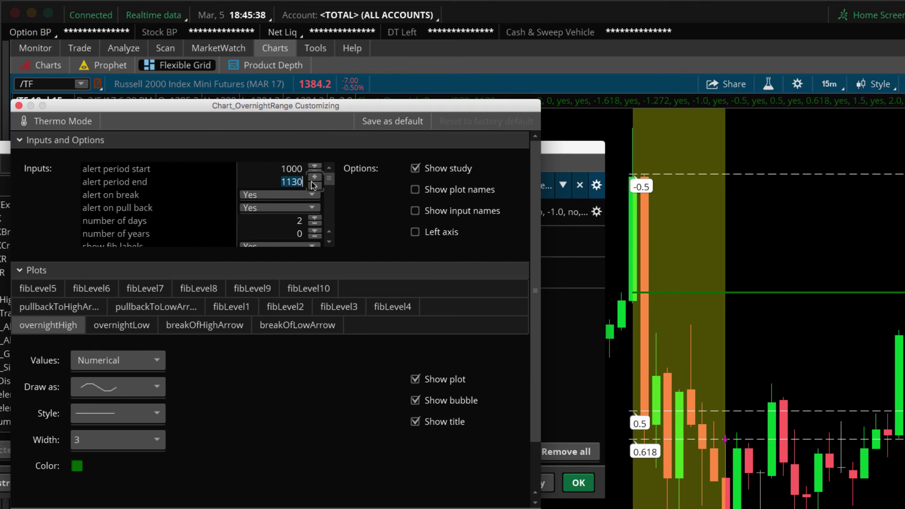
type("12000")
key("BackSpace")
key("Tab")
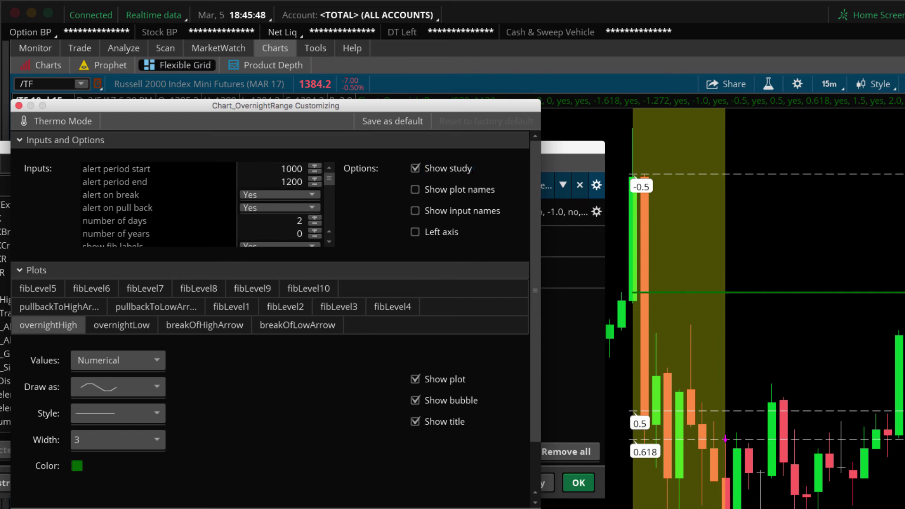
key("Return")
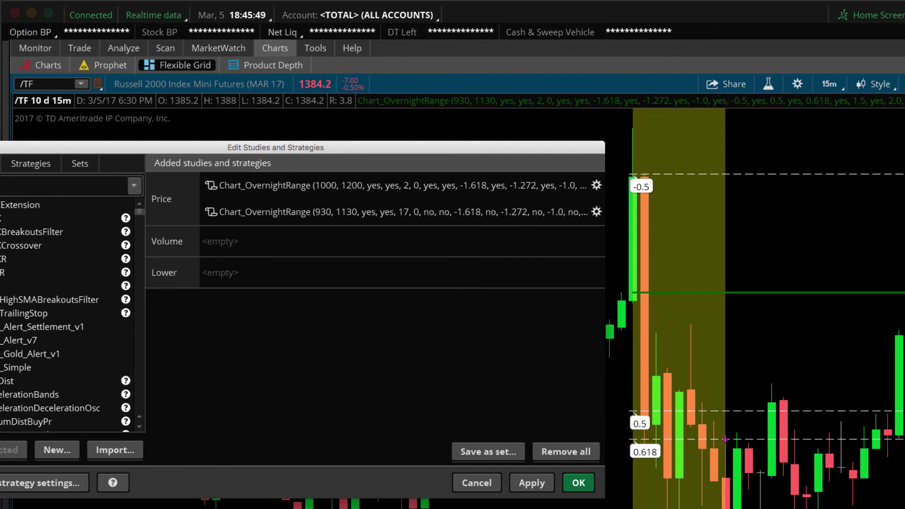
left_click(529, 487)
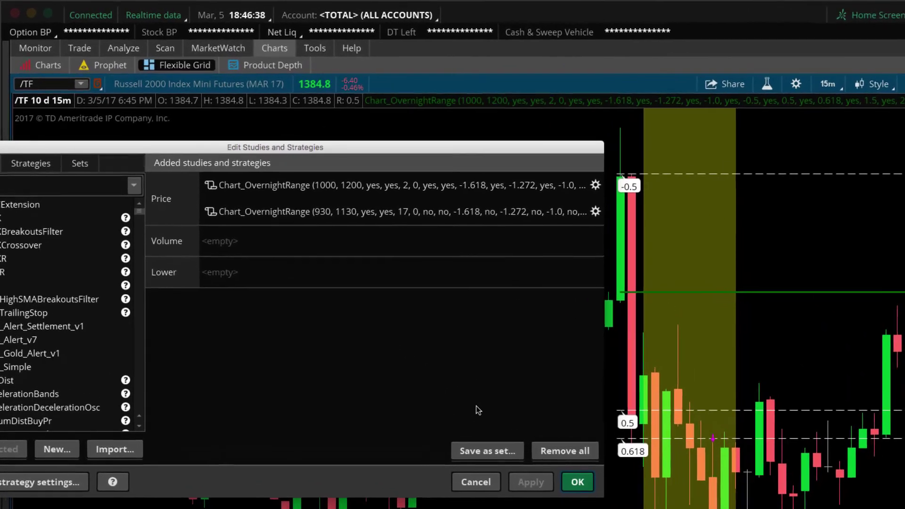
Review the alert on break and alert on pull back options of the first Chart_OvernightRange study without changing them.
left_click(597, 185)
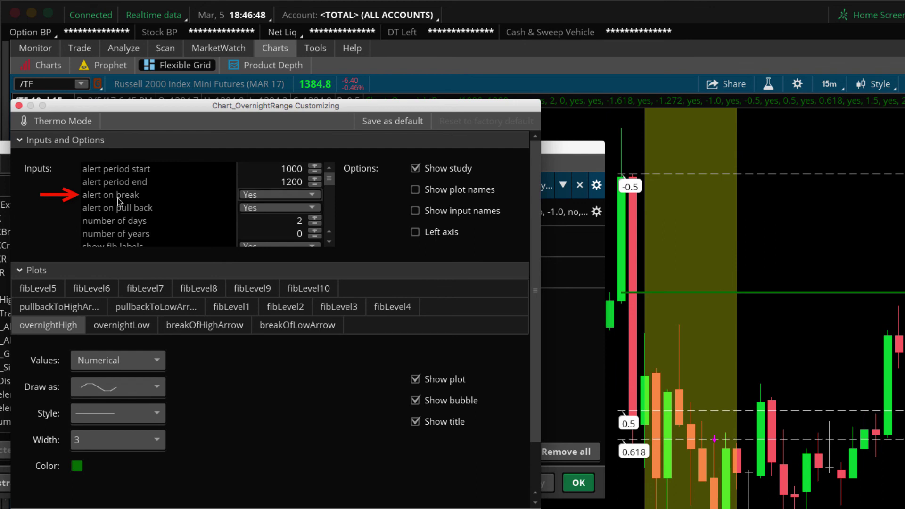
left_click(292, 196)
left_click(292, 197)
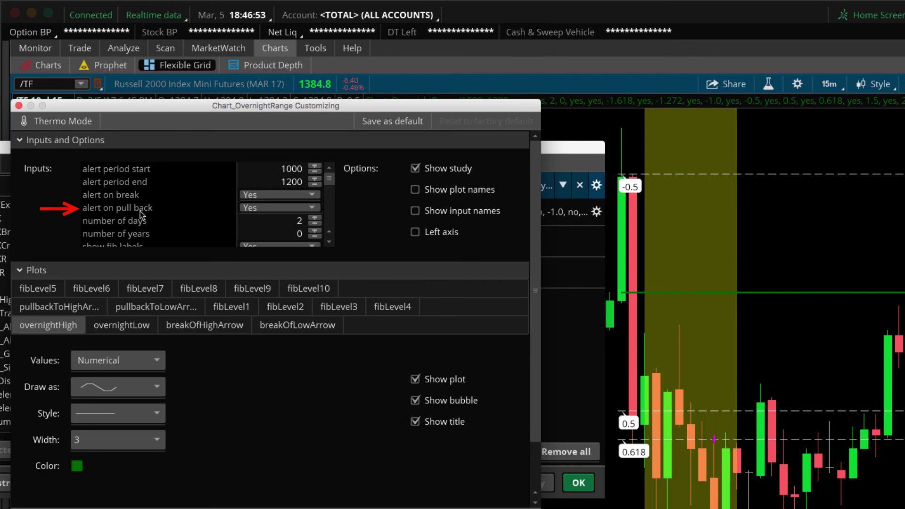
left_click(253, 210)
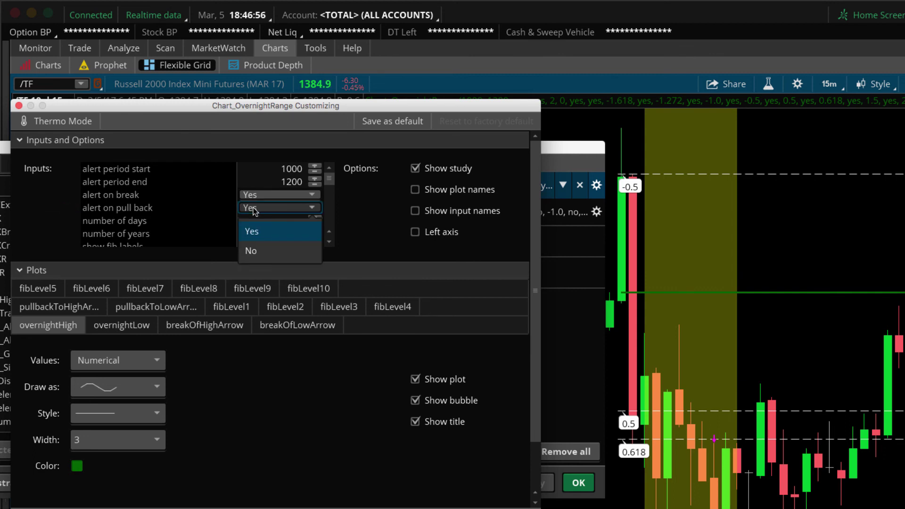
left_click(253, 210)
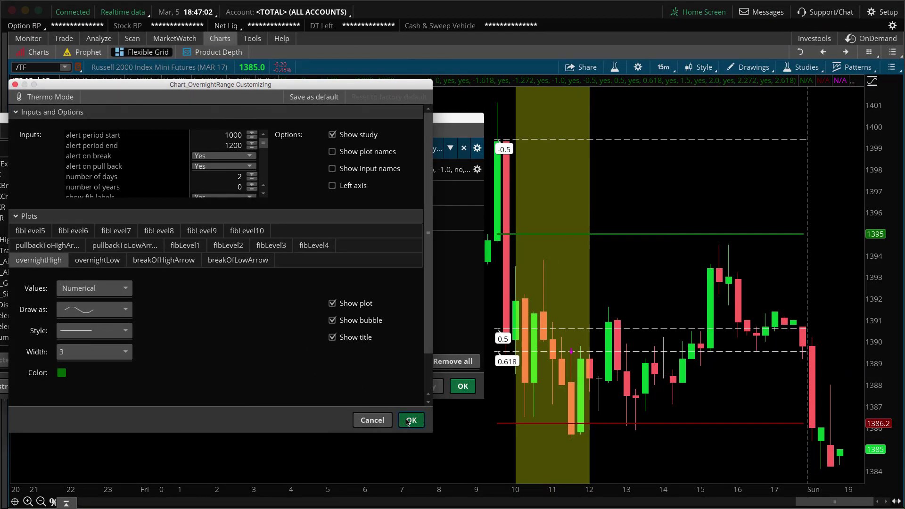
left_click(421, 433)
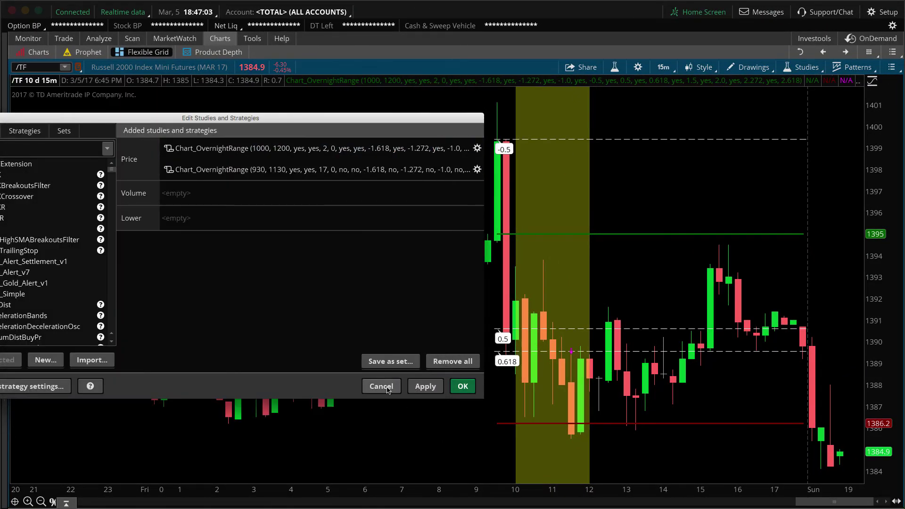
Turn off Show study for the first Chart_OvernightRange study, the one with the 1000 to 1200 alert period.
left_click(387, 388)
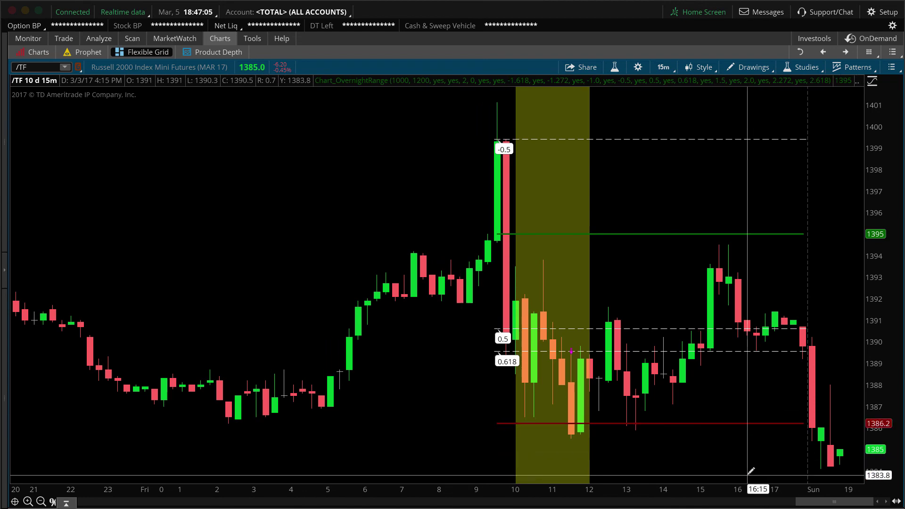
mouse_move(815, 502)
left_mouse_down()
mouse_move(627, 503)
mouse_move(825, 492)
left_mouse_up()
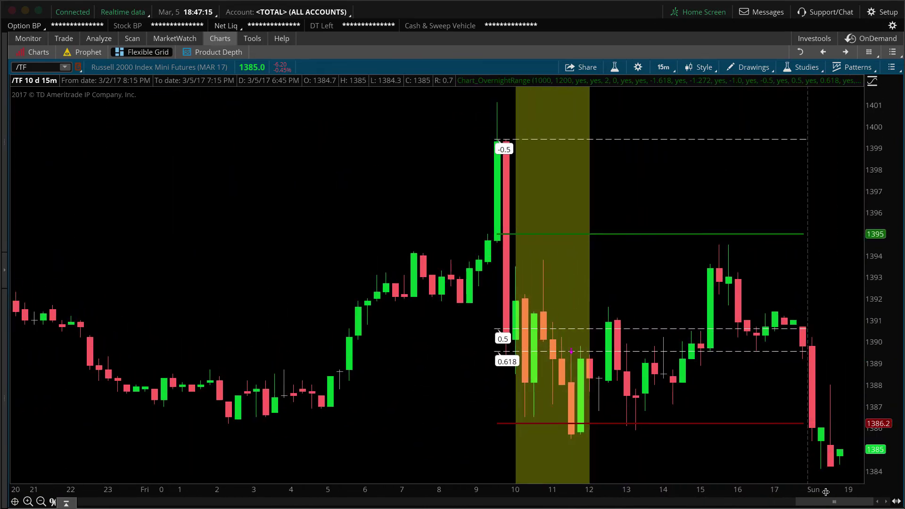
left_click(802, 67)
left_click(760, 124)
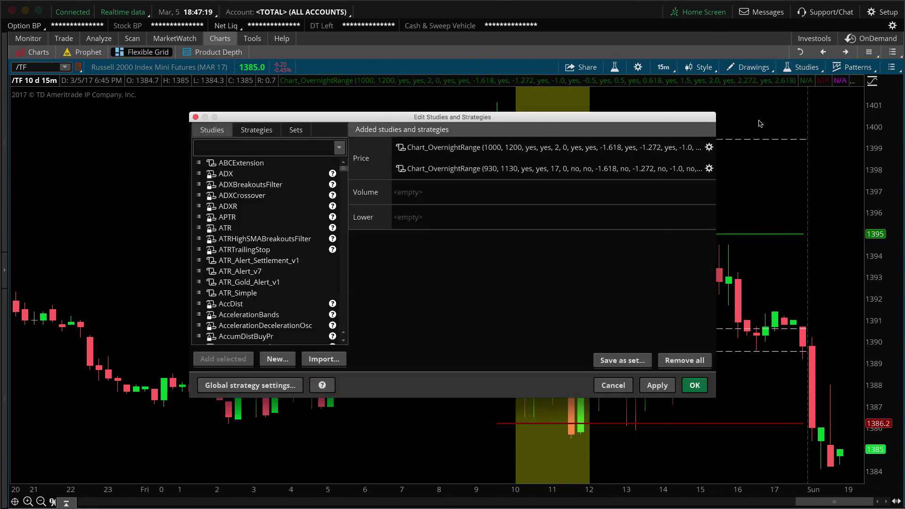
left_click(709, 147)
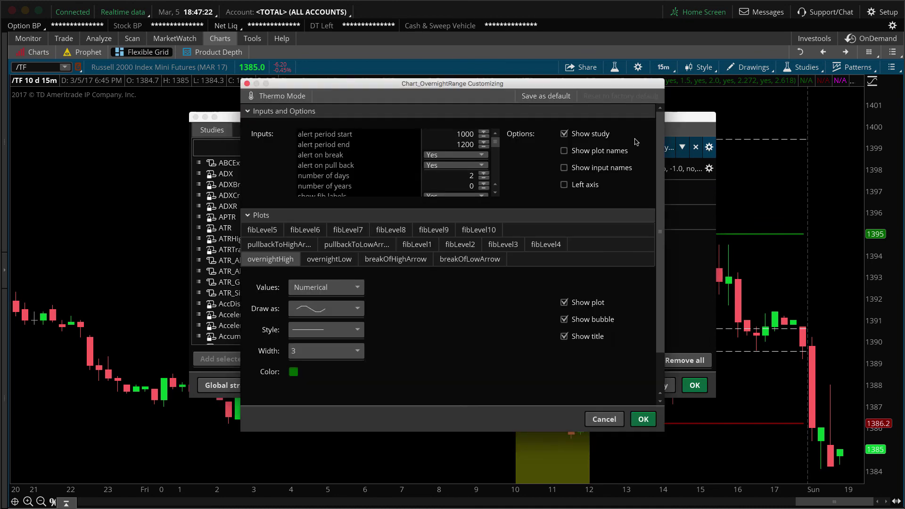
left_click(565, 134)
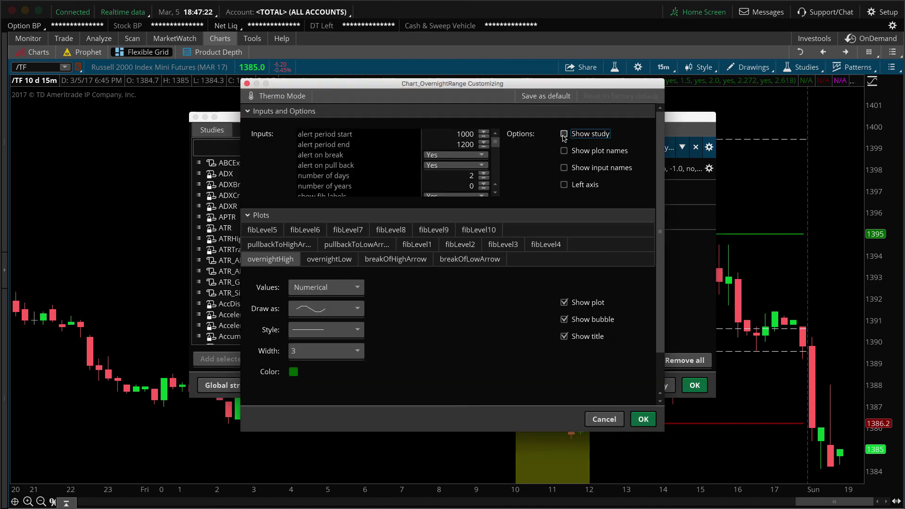
left_click(643, 420)
Turn on Show study for the second Chart_OvernightRange study and apply the studies to the chart.
left_click(710, 169)
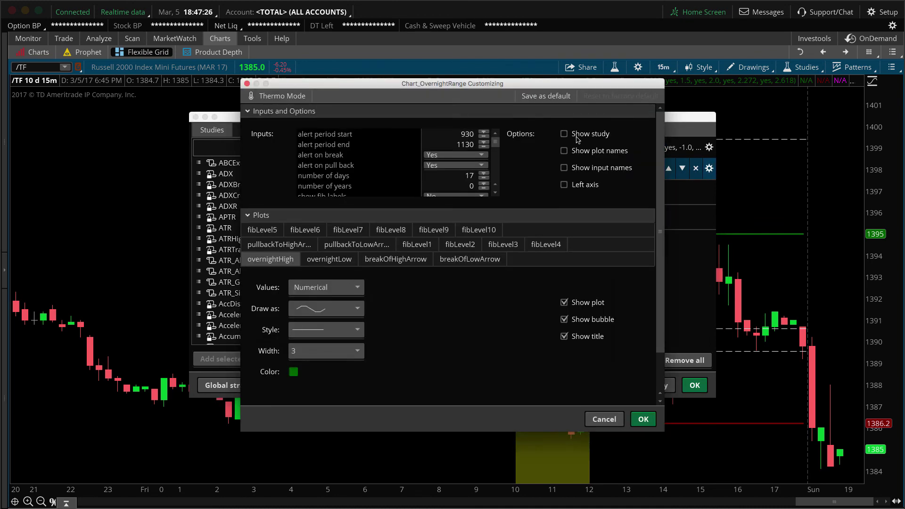
left_click(564, 134)
left_click(642, 420)
left_click(691, 387)
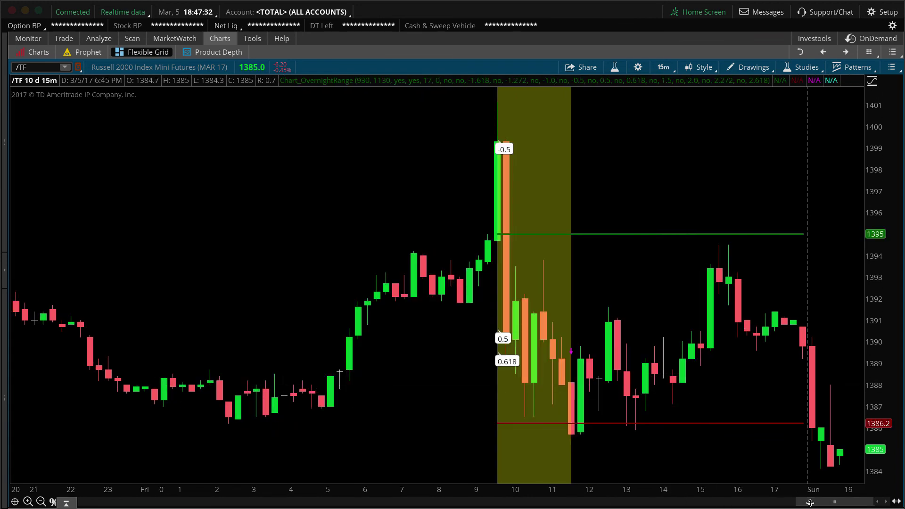
Examine the break and pullback arrows in the shaded alert periods of the 2/21, 2/27 and 3/1 sessions, and return to the latest bars.
left_click_drag(812, 502, 184, 502)
left_click(226, 502)
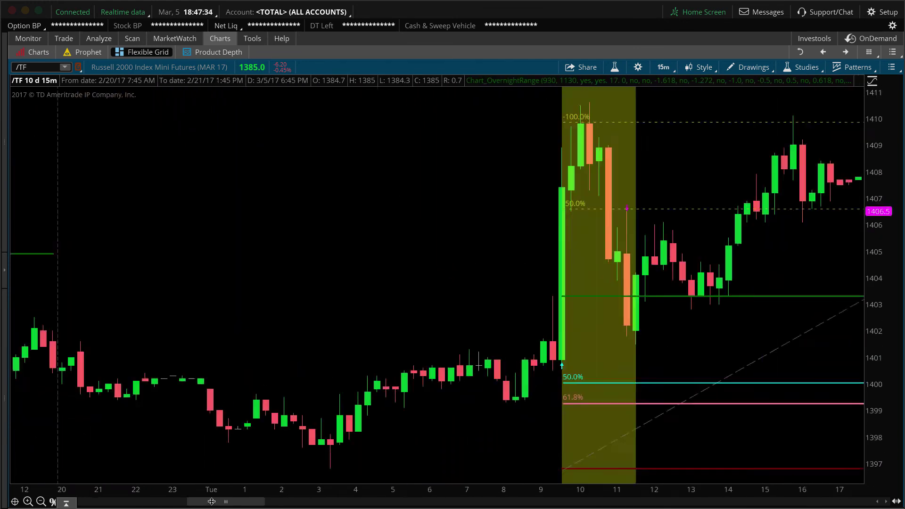
left_click_drag(298, 345, 349, 352)
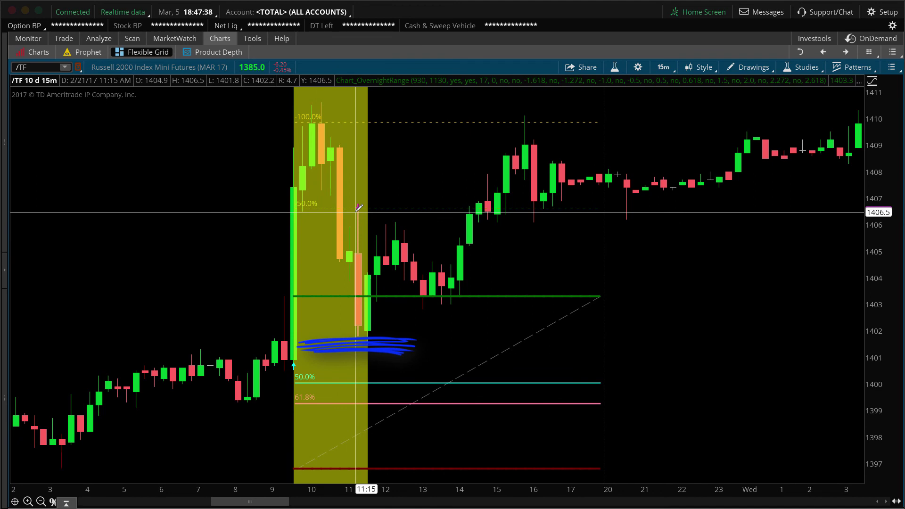
left_click(359, 208)
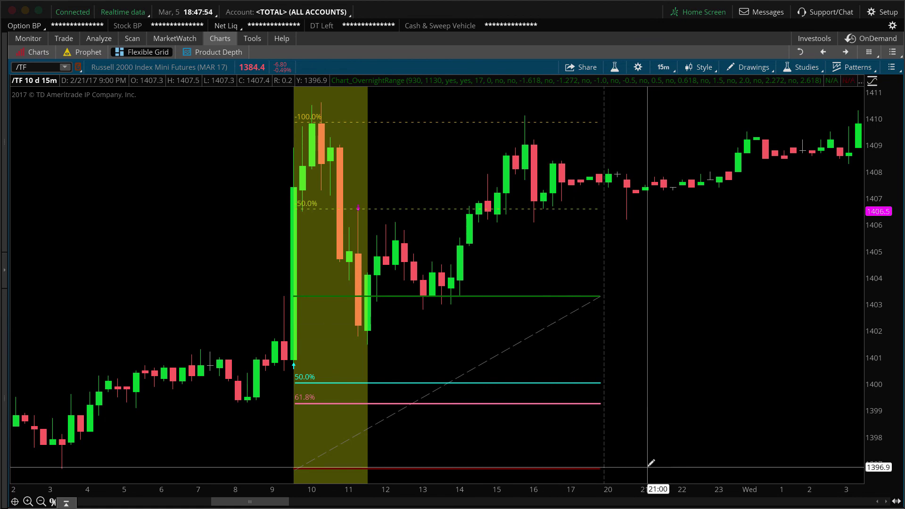
left_click_drag(278, 502, 559, 493)
left_click_drag(488, 443, 568, 452)
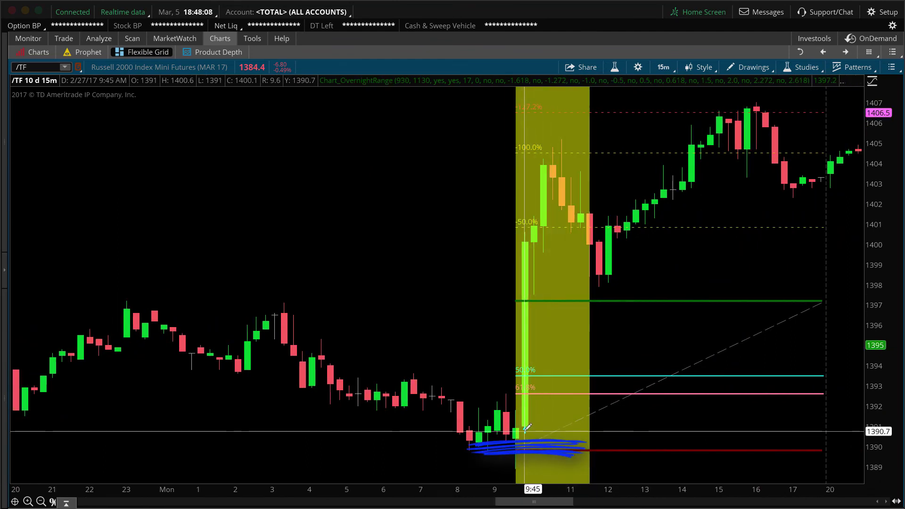
left_click_drag(525, 428, 533, 318)
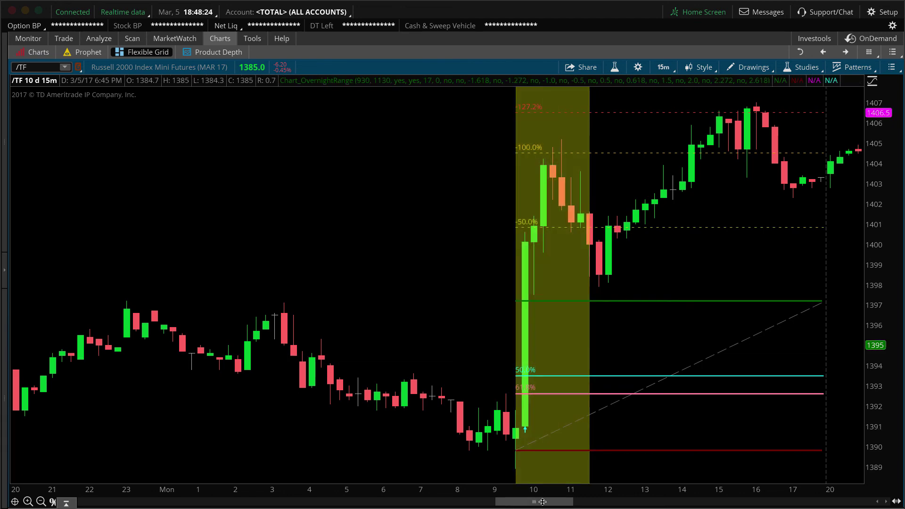
left_click_drag(551, 501, 695, 503)
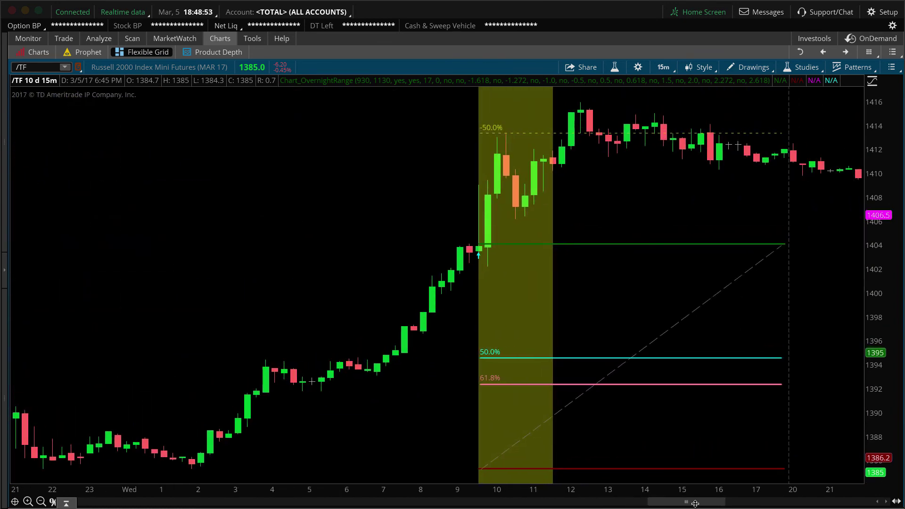
mouse_move(418, 273)
left_mouse_down()
mouse_move(535, 273)
mouse_move(519, 285)
left_mouse_up()
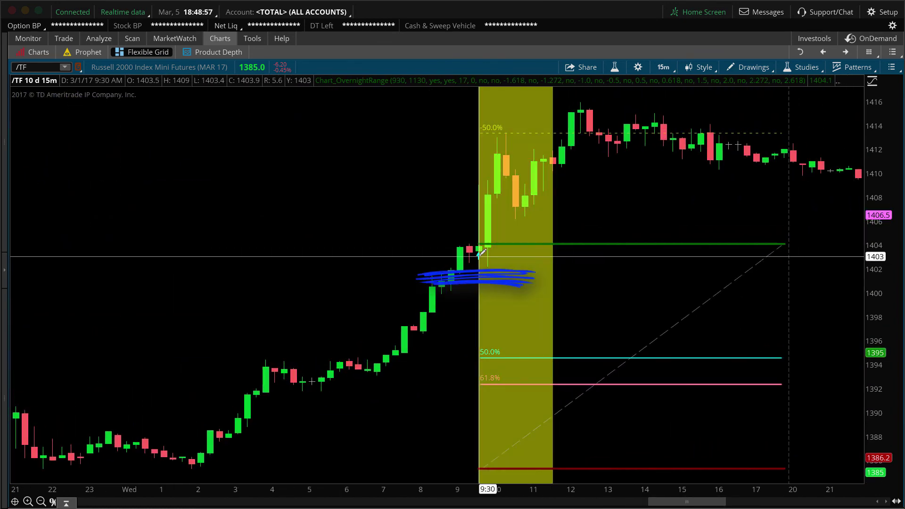
left_click_drag(687, 501, 845, 486)
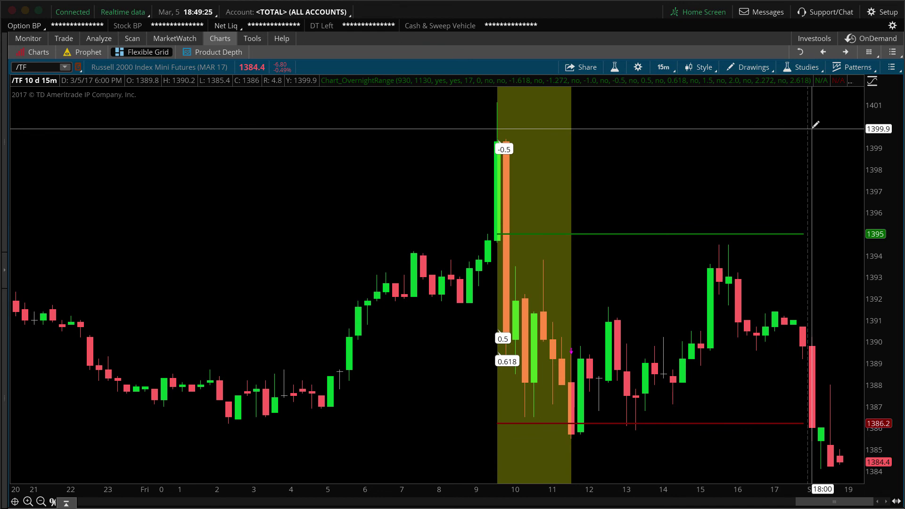
Check the Message Center, and review the Range Break Alert and Range Pullback Alert entries in the MarketWatch alert book.
left_click(764, 13)
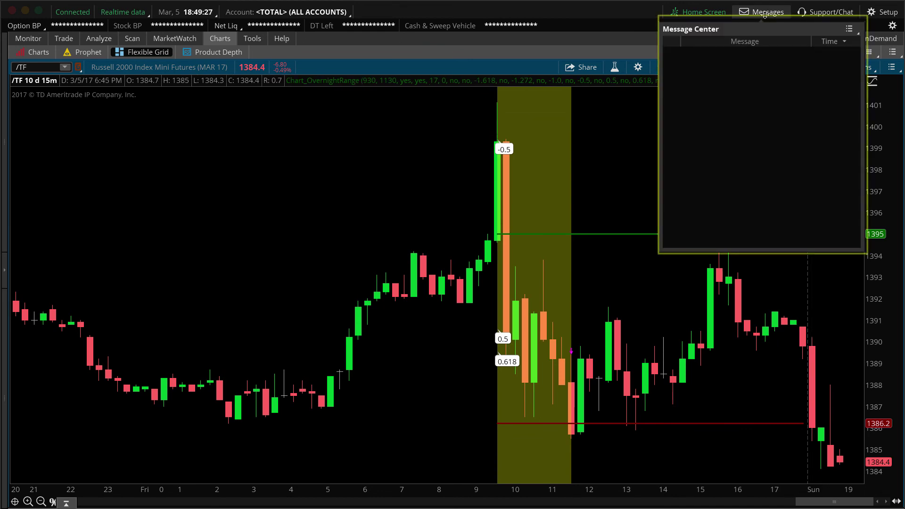
left_click(339, 60)
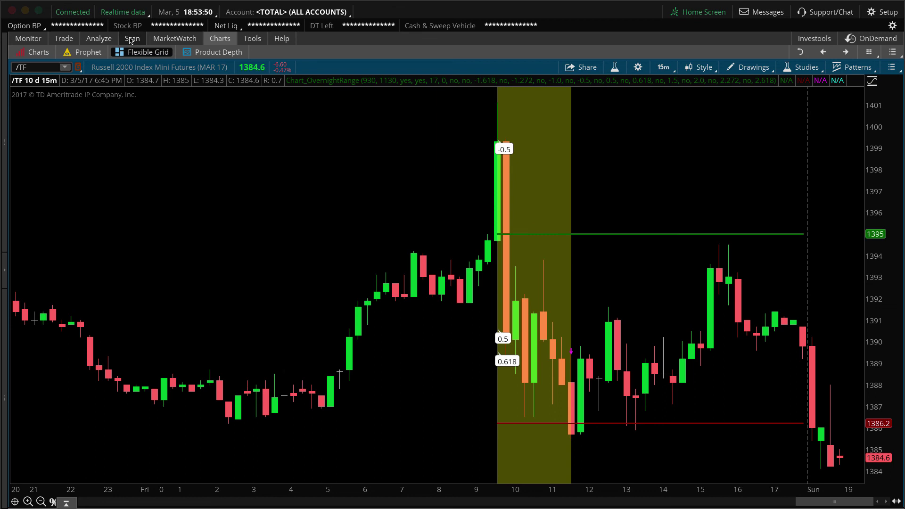
left_click(131, 40)
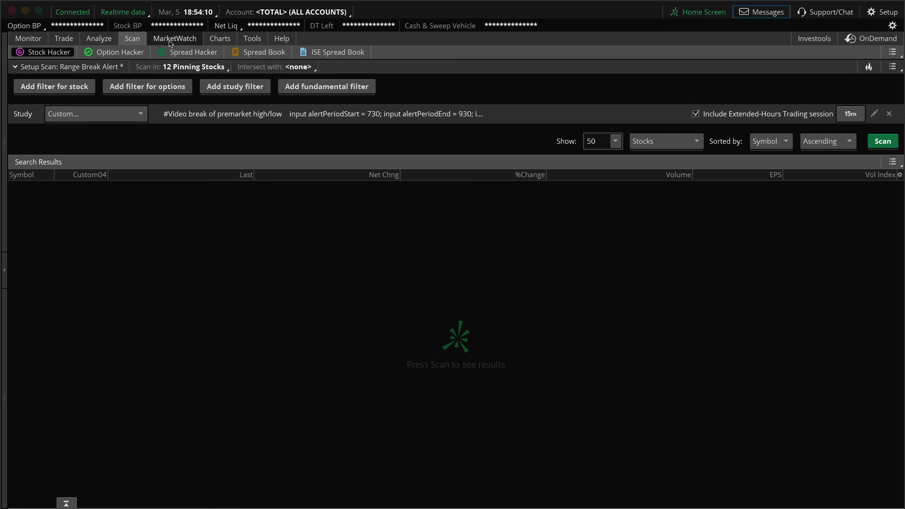
mouse_move(171, 42)
left_click(156, 75)
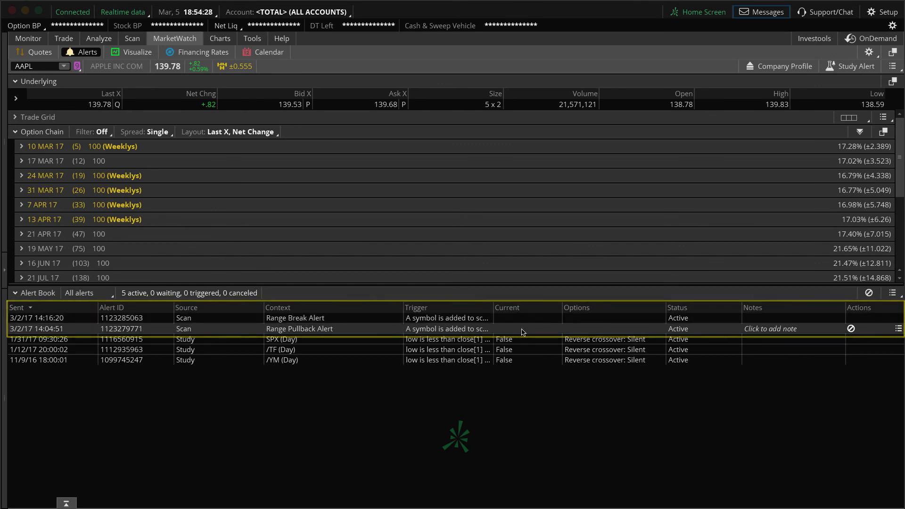
Look through the aggregation periods of the Stock Hacker scan's custom study filter and delete that filter.
left_click(125, 39)
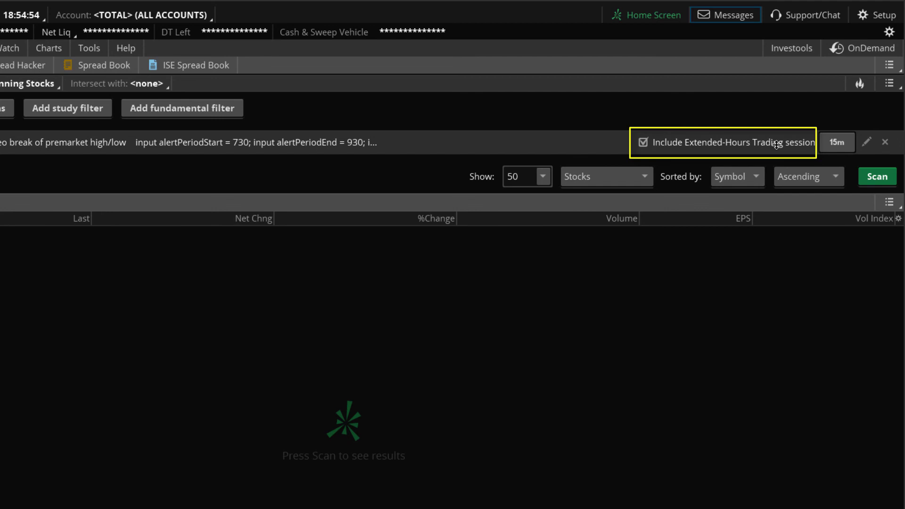
left_click(834, 144)
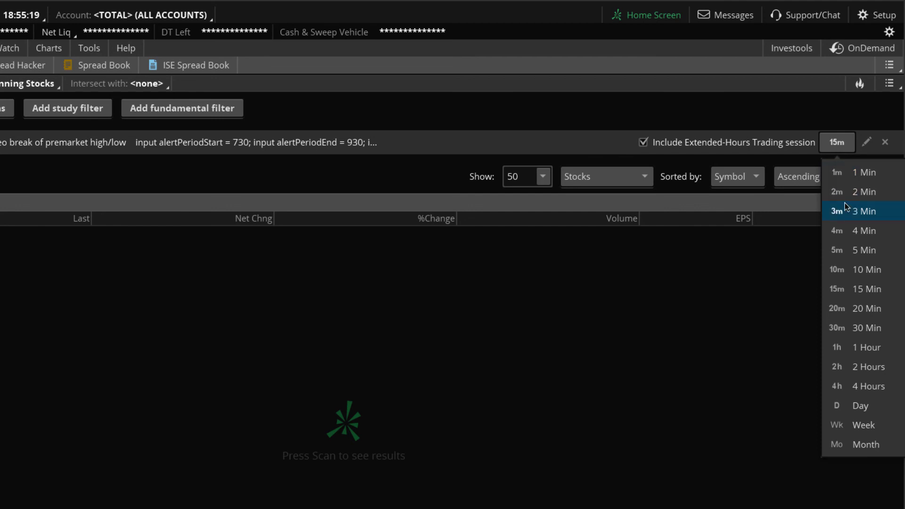
left_click(833, 118)
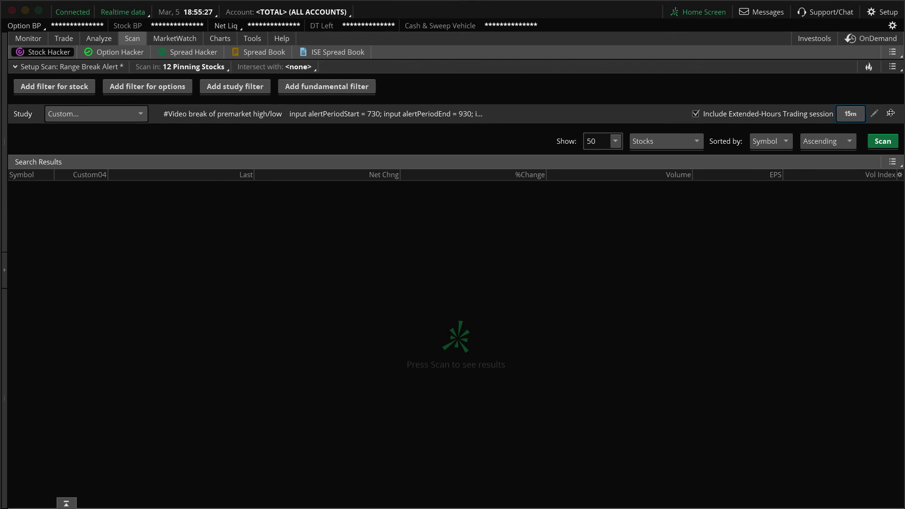
left_click(890, 114)
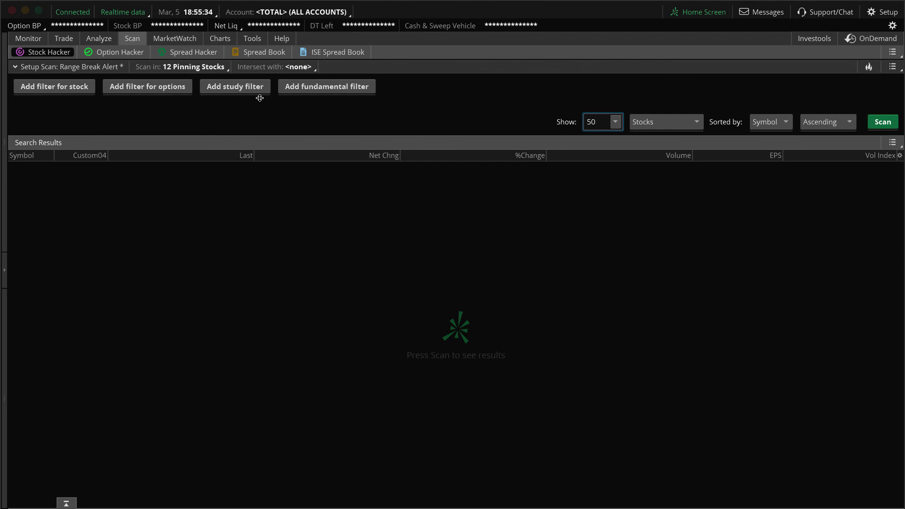
Browse the personal watchlists available as the scan's symbol source without changing the selection.
left_click(191, 67)
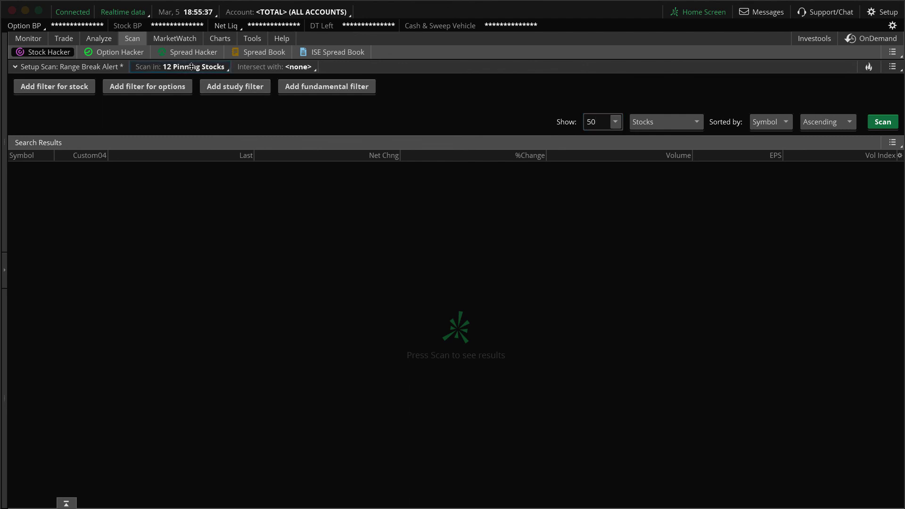
mouse_move(188, 86)
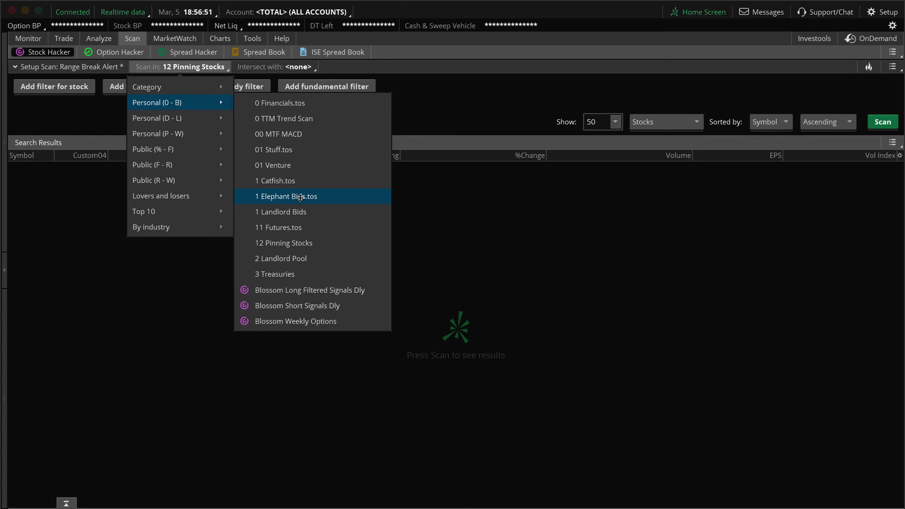
left_click(420, 115)
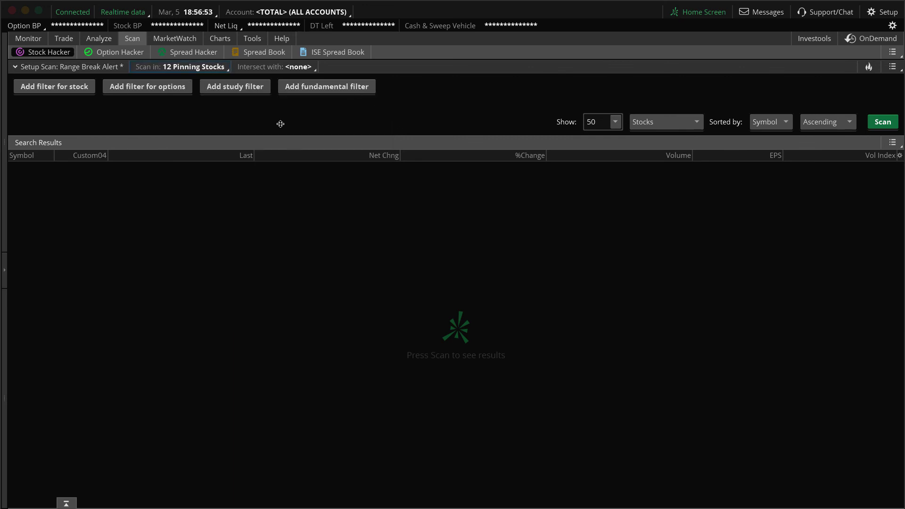
Add a study filter to the scan and set its aggregation period to 15 minutes.
left_click(228, 88)
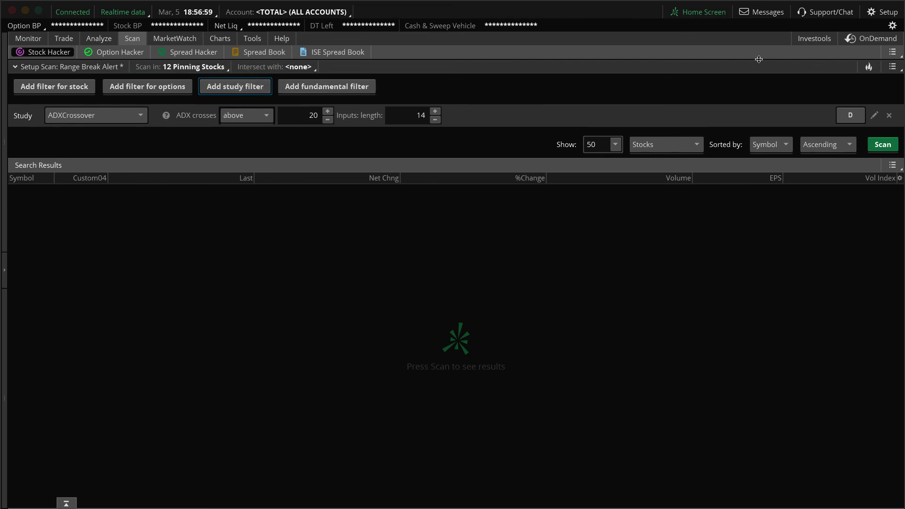
left_click(861, 117)
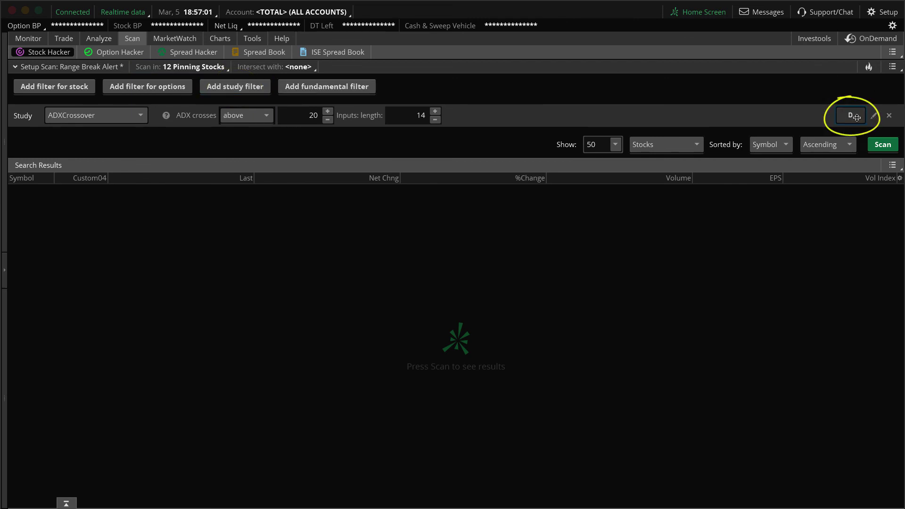
left_click(863, 234)
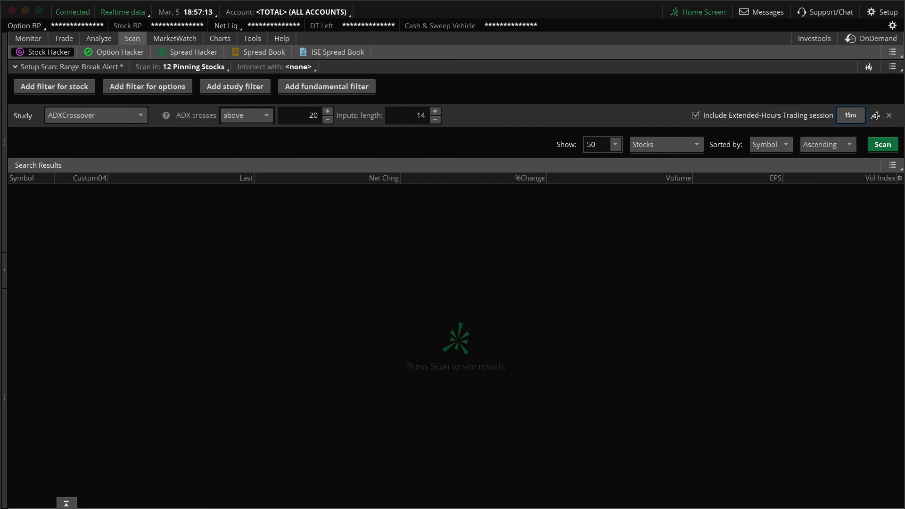
Make the study filter custom and replace its ADXCrossover() code with the copied premarket high/low break script in the thinkScript Editor.
left_click(140, 117)
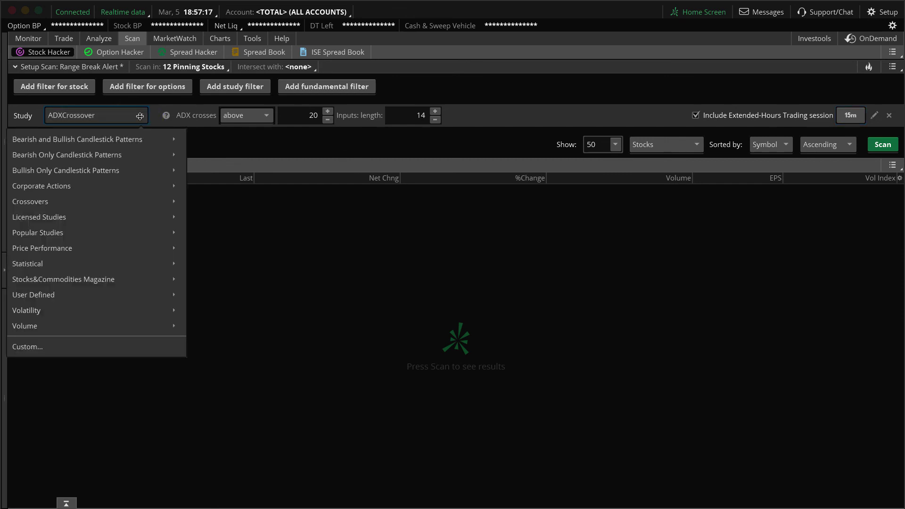
left_click(37, 348)
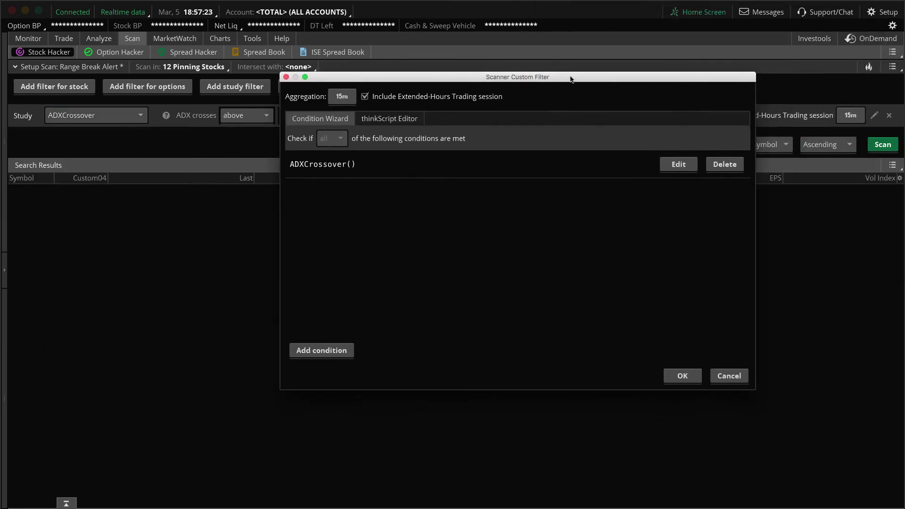
left_click(391, 120)
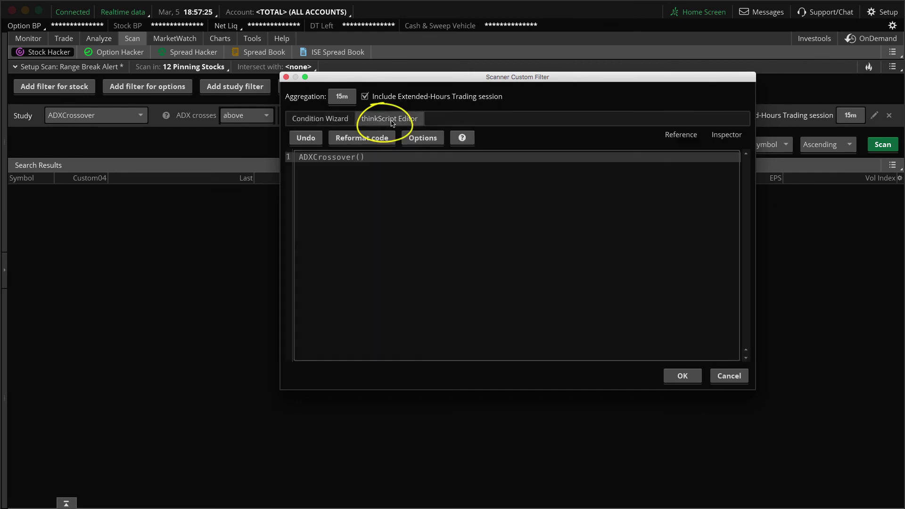
left_click_drag(366, 158, 292, 160)
key("BackSpace")
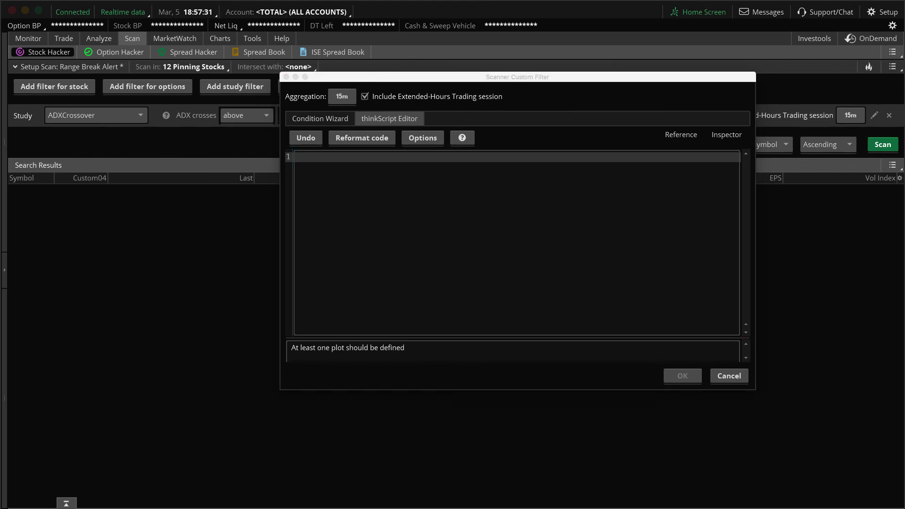
right_click(330, 156)
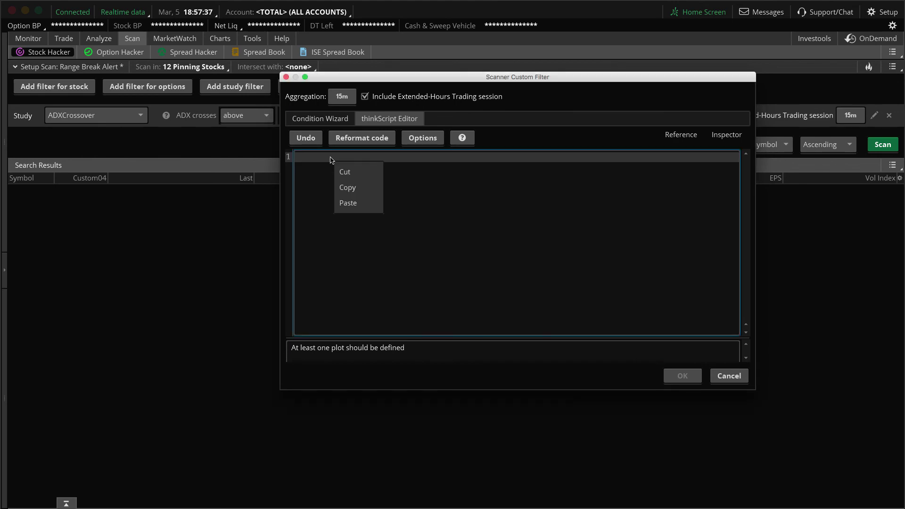
left_click(349, 207)
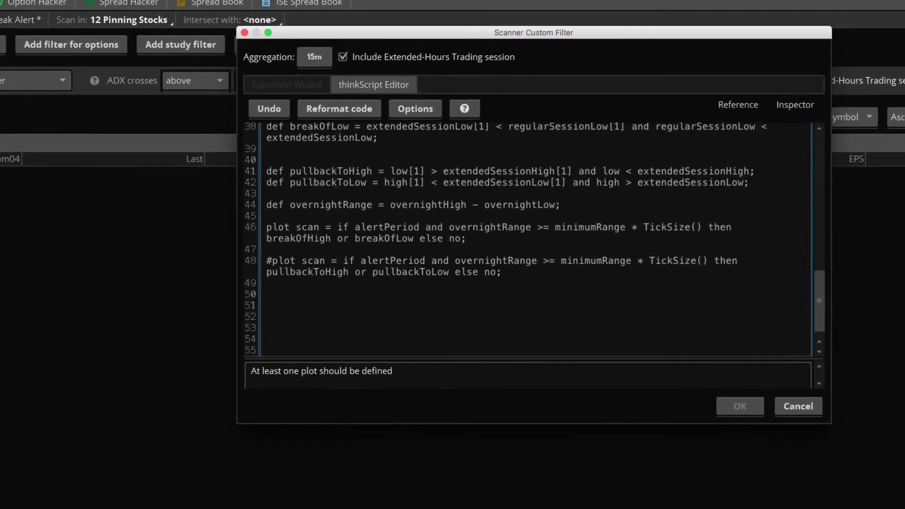
Examine the two plot scan statements at the end of the script, covering the break and the commented-out pullback conditions.
triple_click(518, 290)
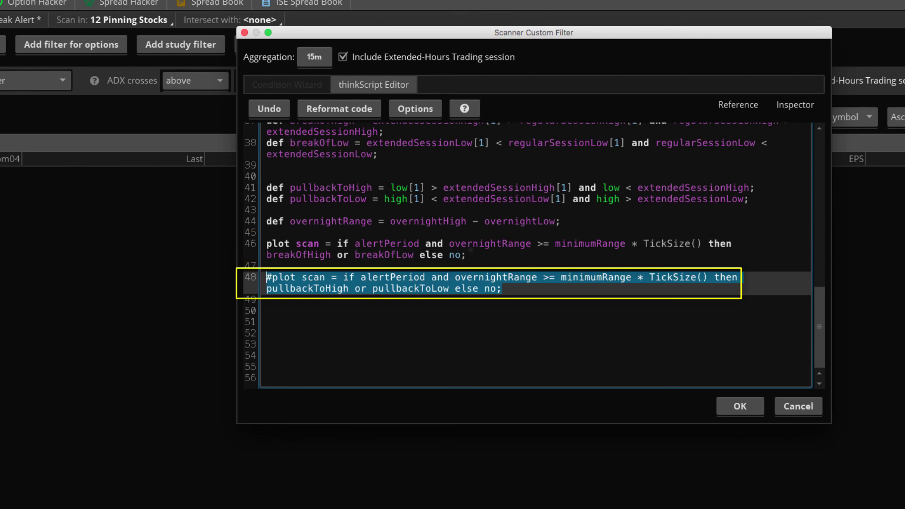
left_click(470, 254)
left_click(315, 288)
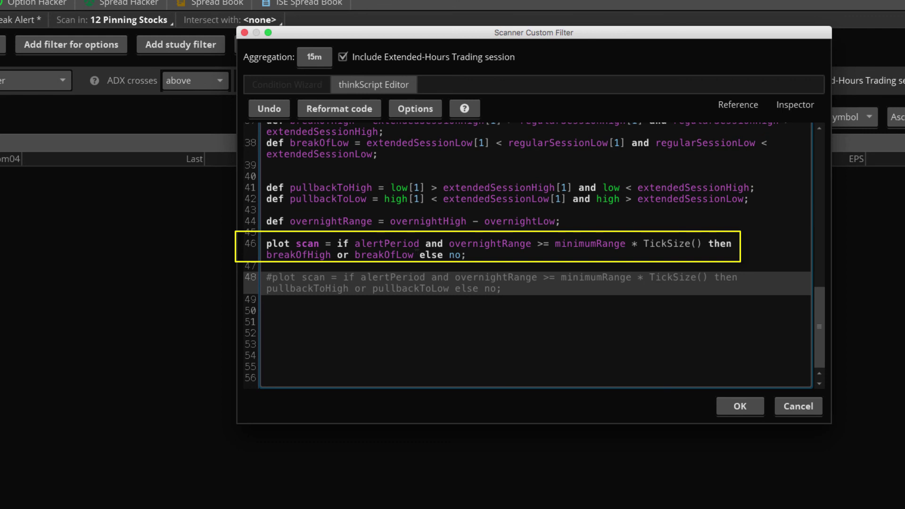
left_click_drag(415, 255, 338, 255)
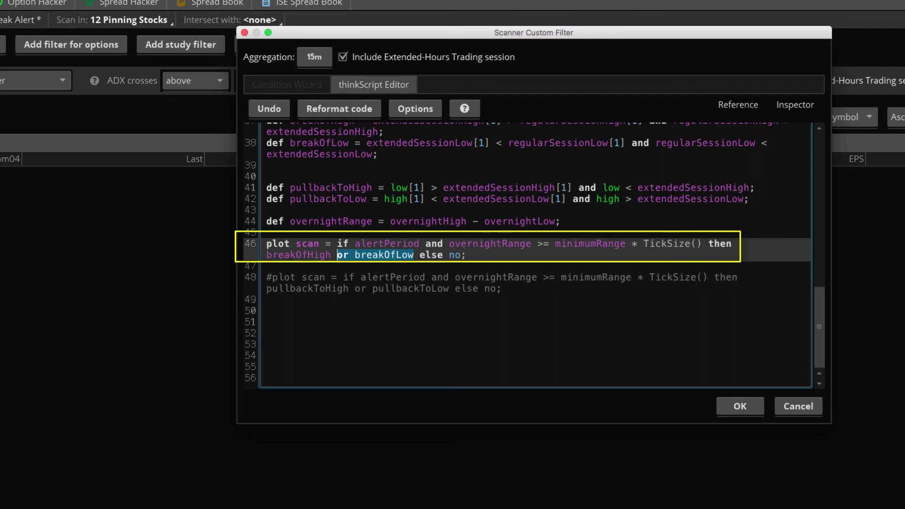
left_click_drag(343, 255, 266, 255)
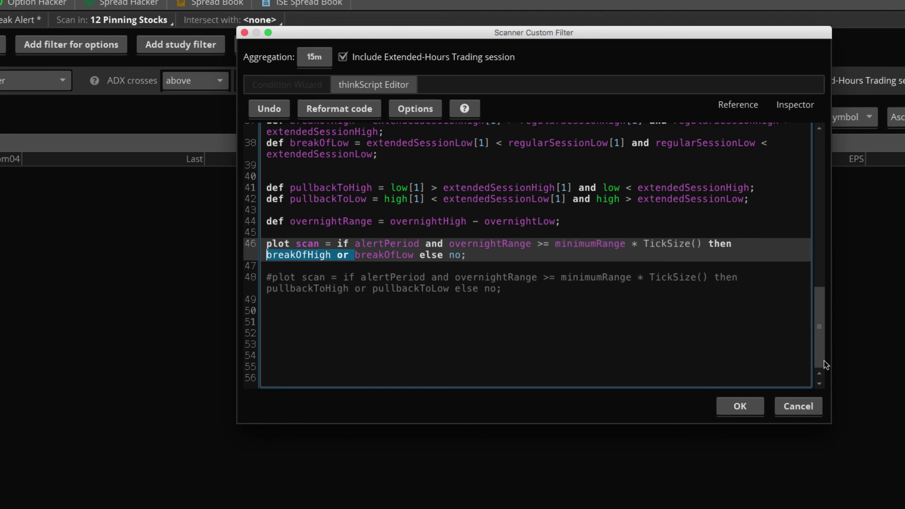
Review the minimumRange input at the start of the script and apply the custom filter to the scan.
left_click_drag(822, 330, 827, 153)
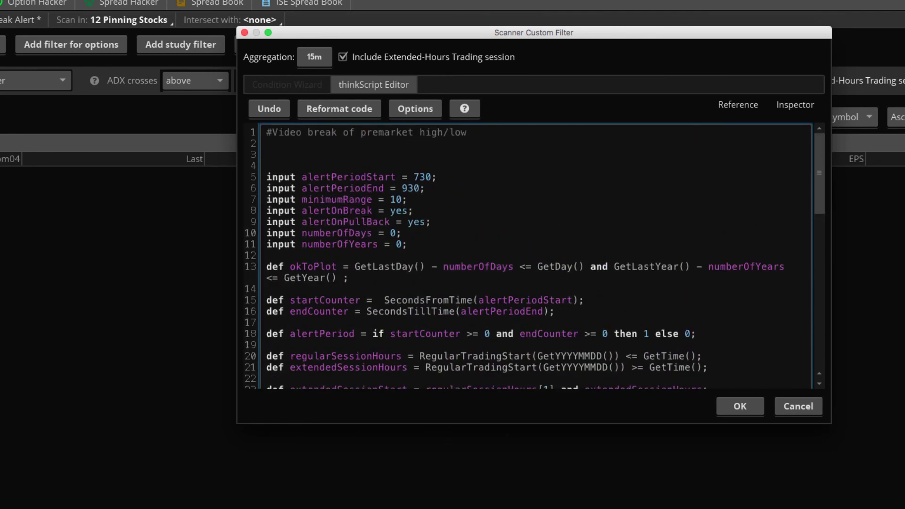
left_click_drag(413, 199, 255, 206)
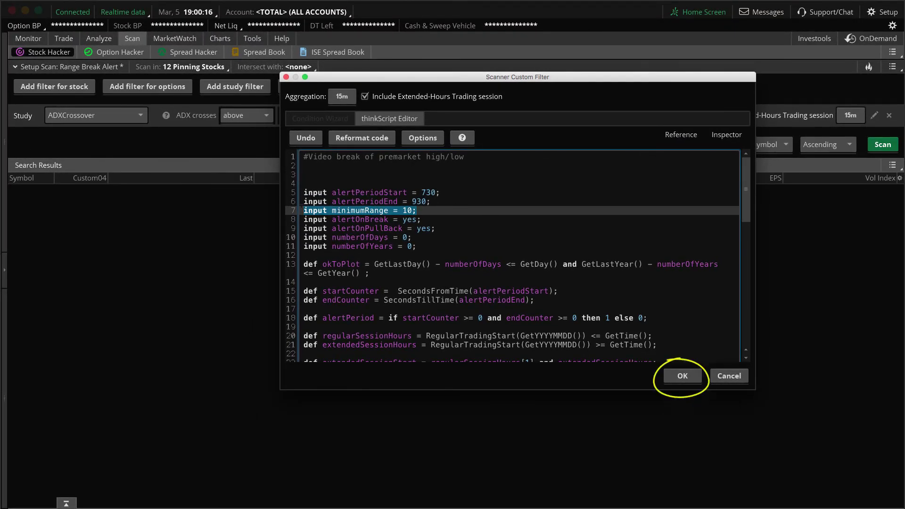
left_click(683, 376)
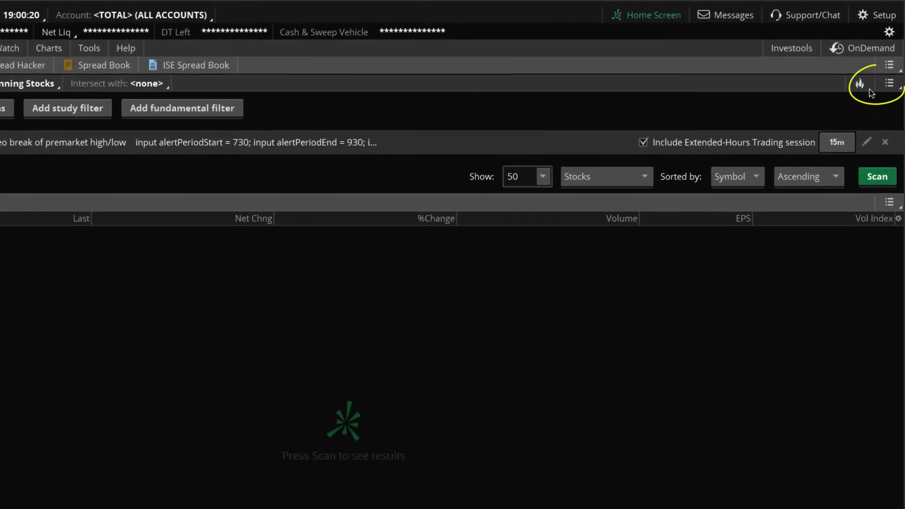
Look at the save dialog for the Range Break Alert scan query and cancel it without saving.
left_click(888, 84)
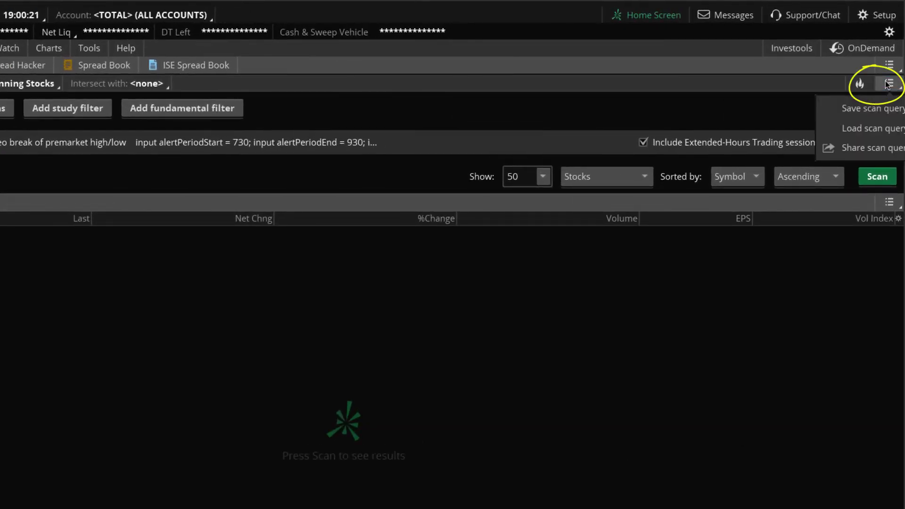
left_click(853, 109)
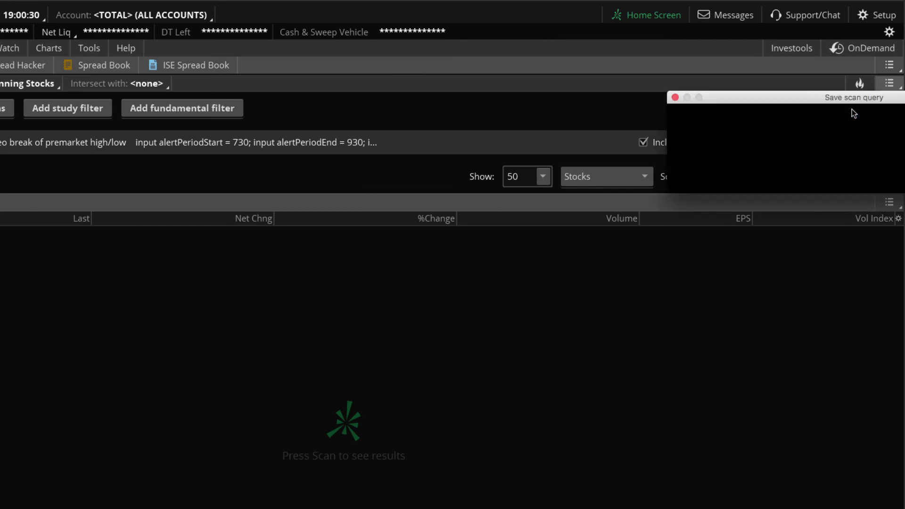
left_click_drag(801, 99, 377, 230)
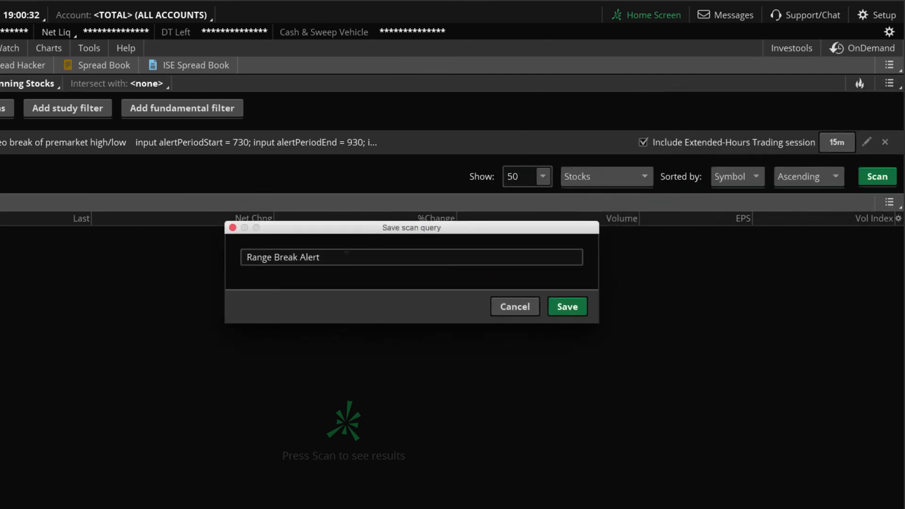
left_click_drag(325, 258, 236, 258)
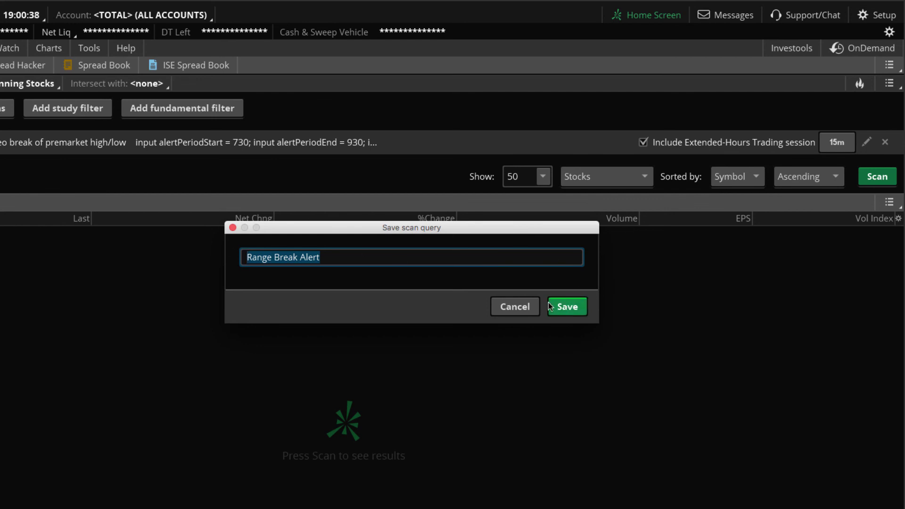
left_click(505, 307)
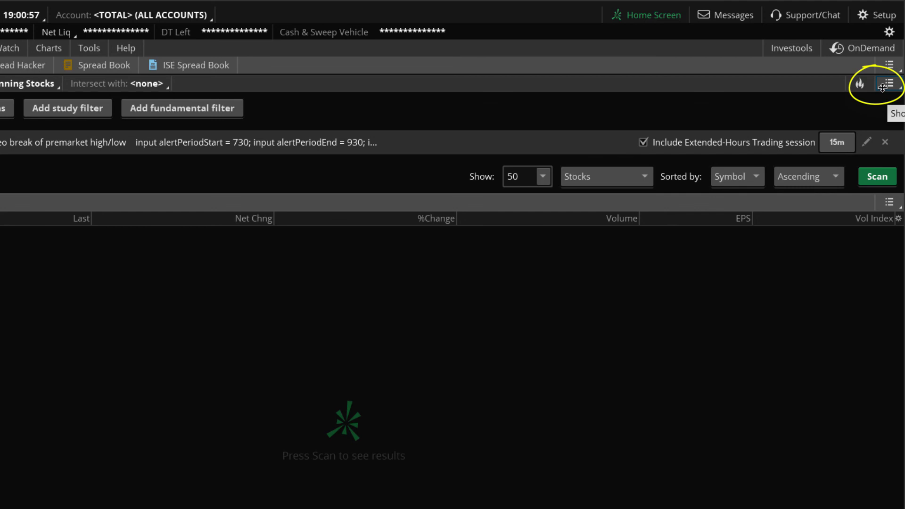
Browse the personal saved scan queries available for loading and leave the current scan in place.
left_click(886, 85)
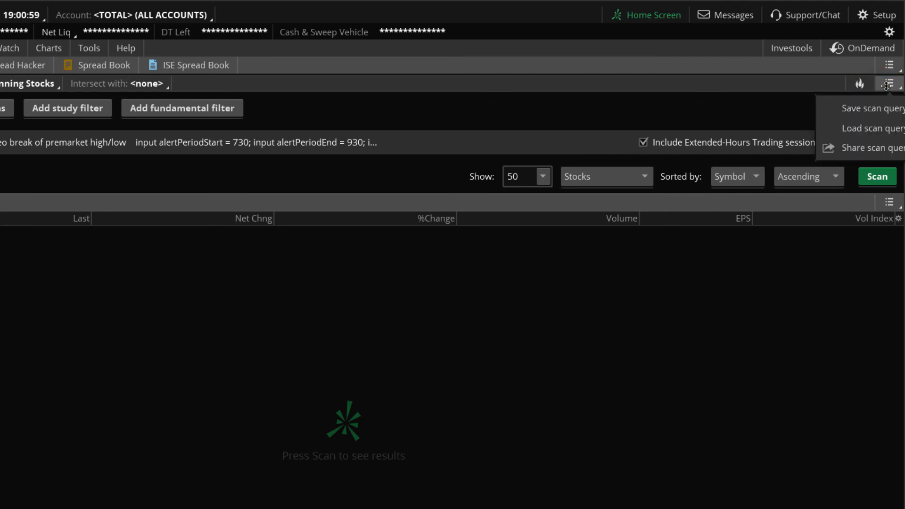
mouse_move(870, 129)
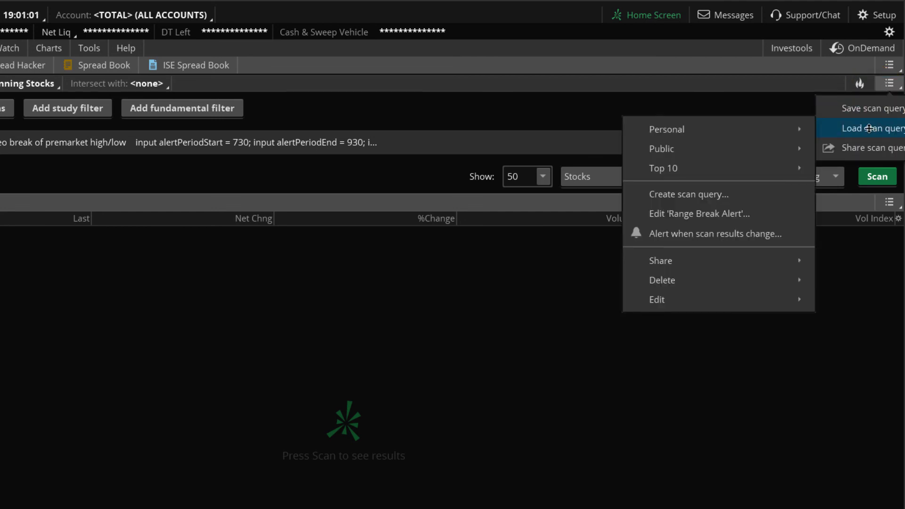
mouse_move(725, 131)
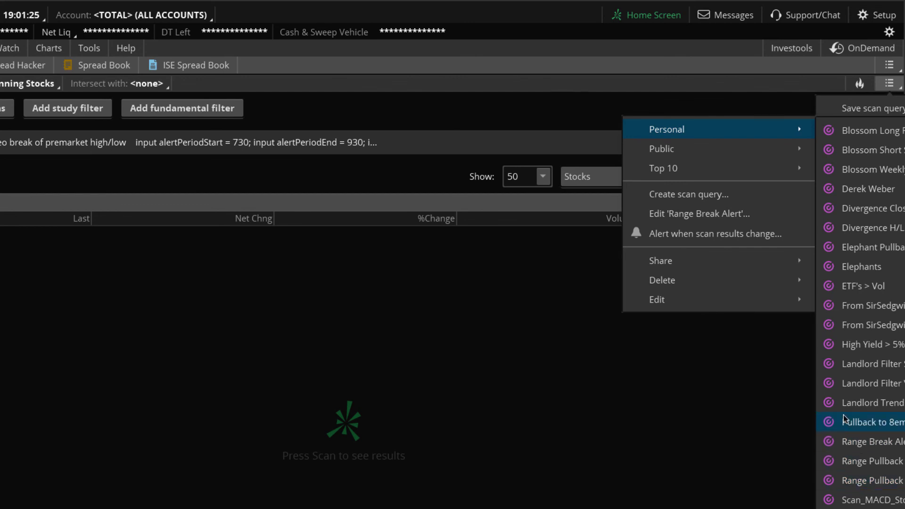
left_click(726, 384)
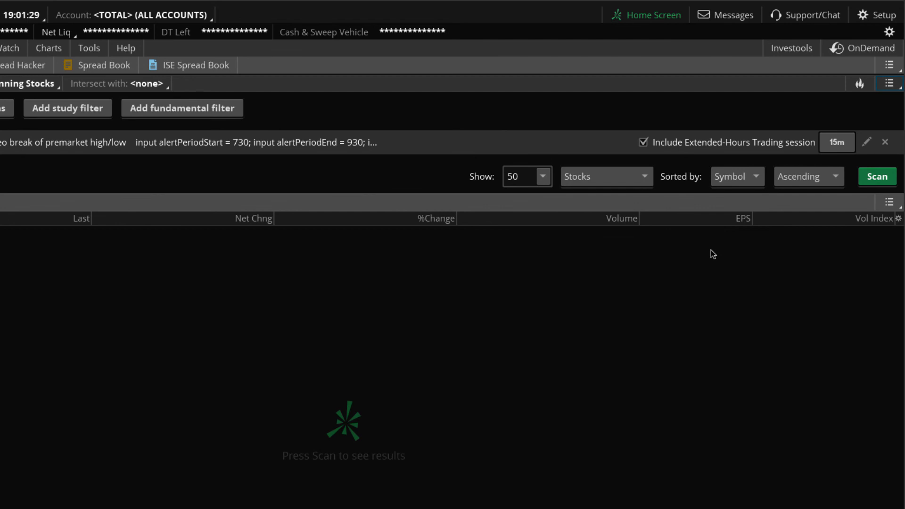
Start an alert on changes to the scan results and look through its event choices, keeping A symbol is added.
left_click(886, 206)
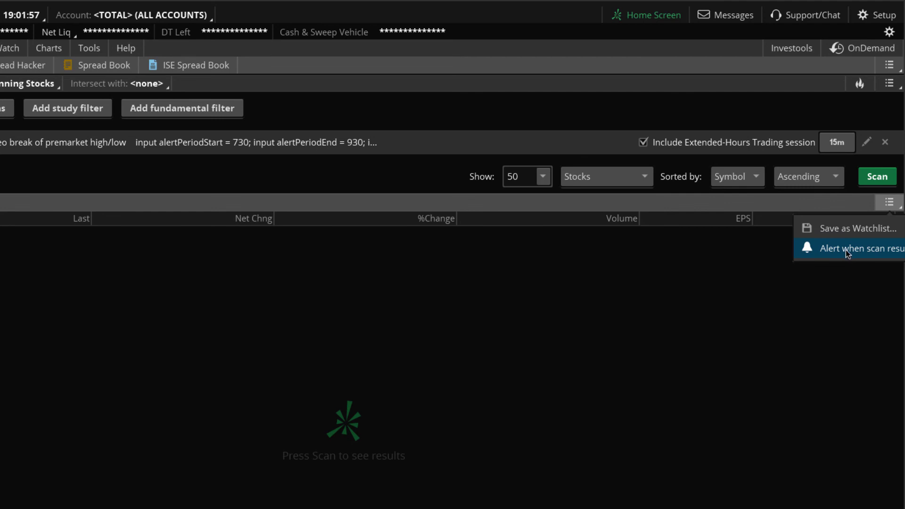
left_click(834, 250)
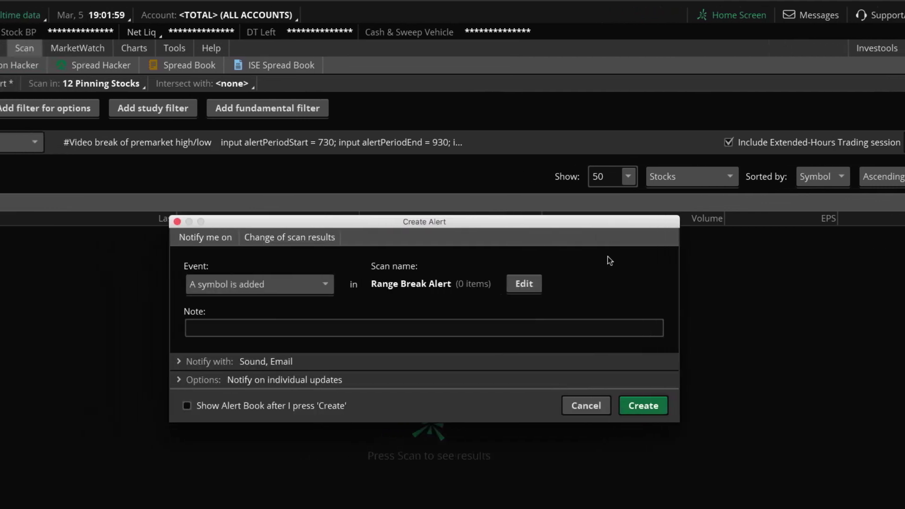
left_click_drag(617, 223, 583, 253)
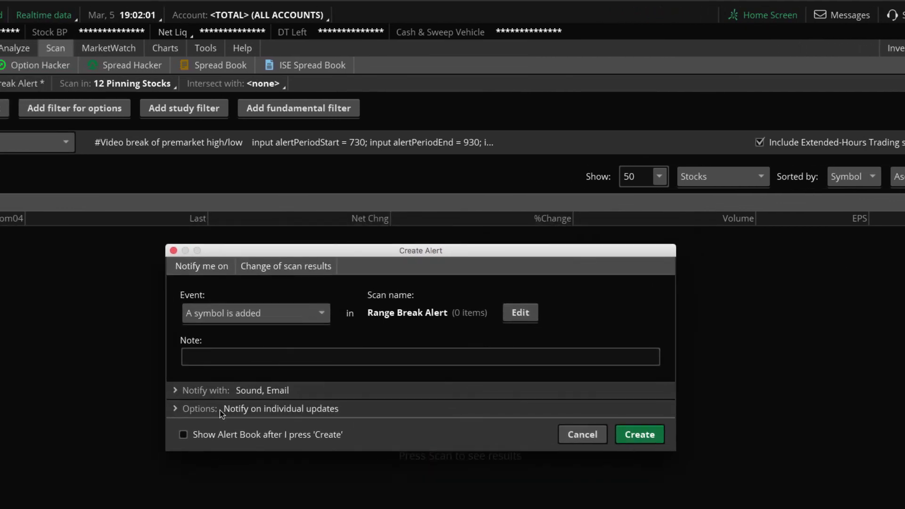
left_click(316, 312)
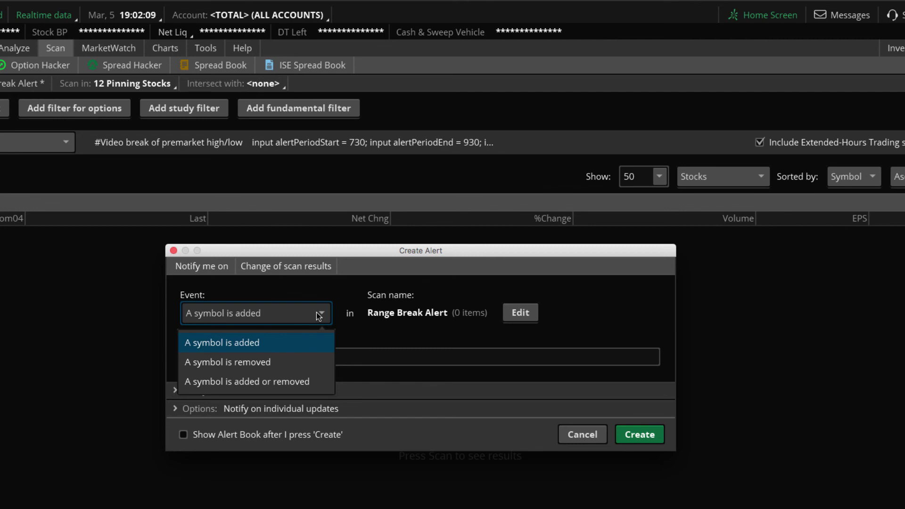
left_click(384, 327)
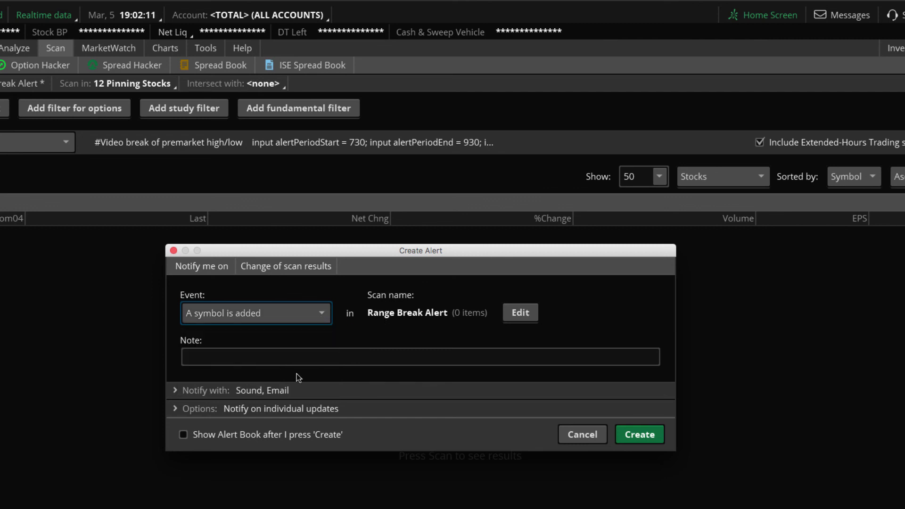
Review the alert's notification methods and its every-change or periodic list options, then cancel the alert dialog.
left_click(175, 390)
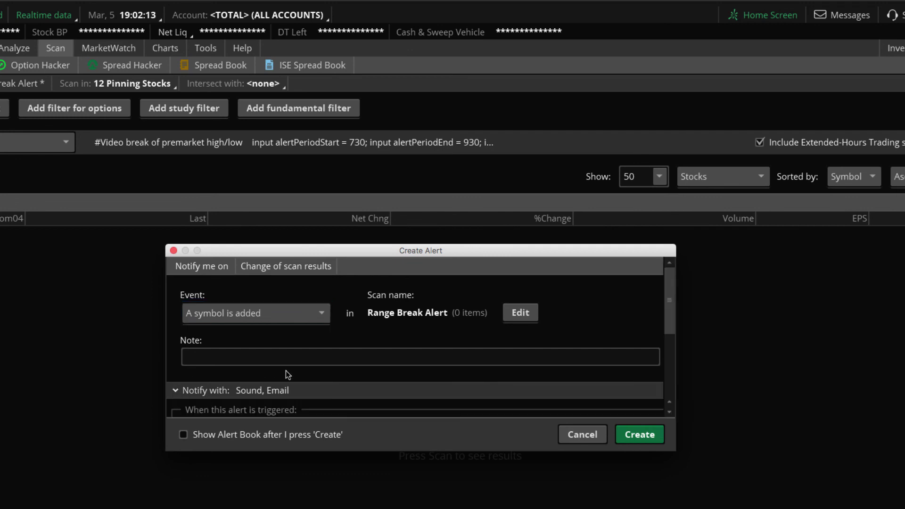
scroll(286, 371, "down", 4)
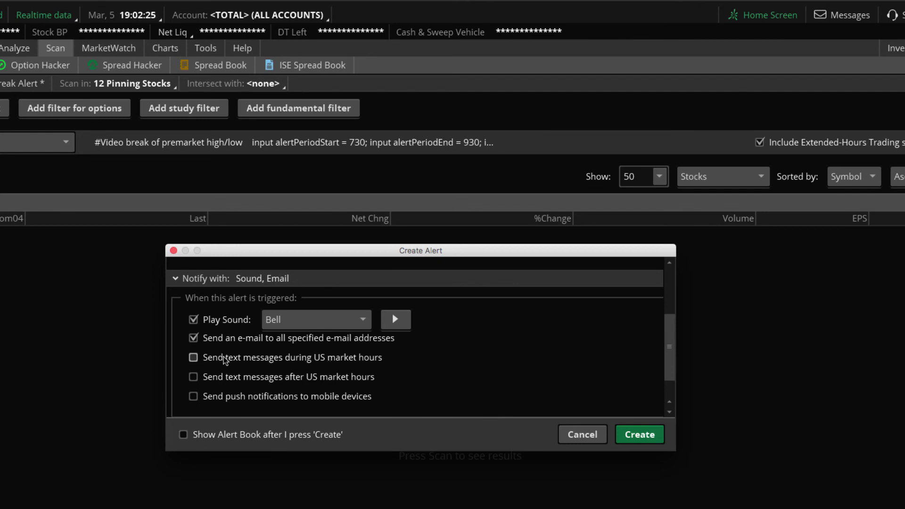
scroll(194, 353, "down", 2)
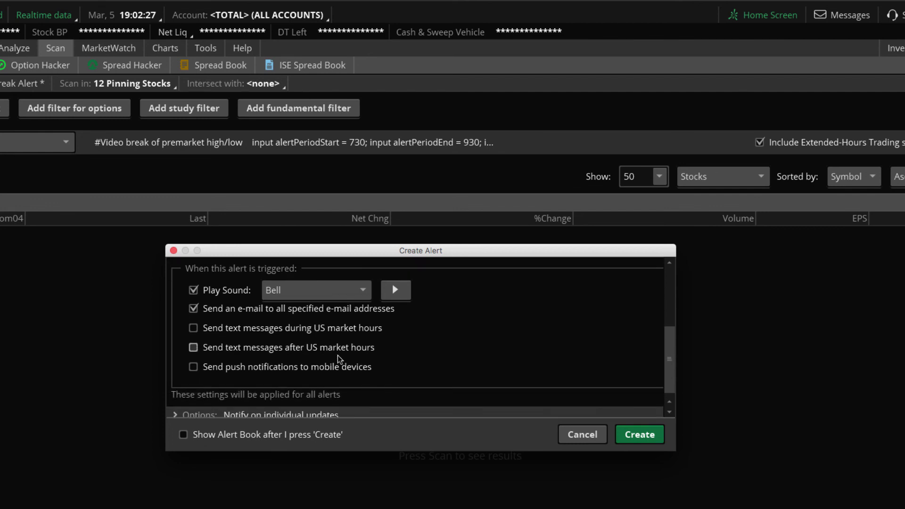
left_click(176, 414)
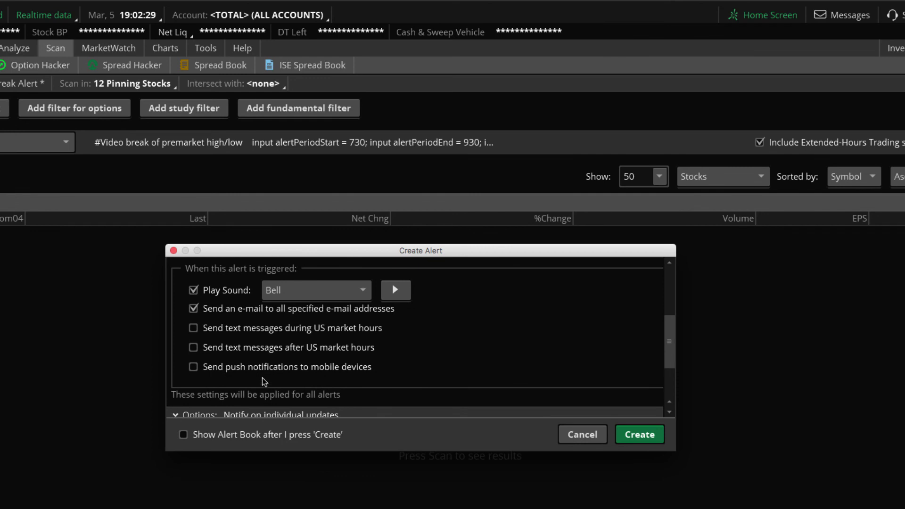
scroll(263, 378, "down", 3)
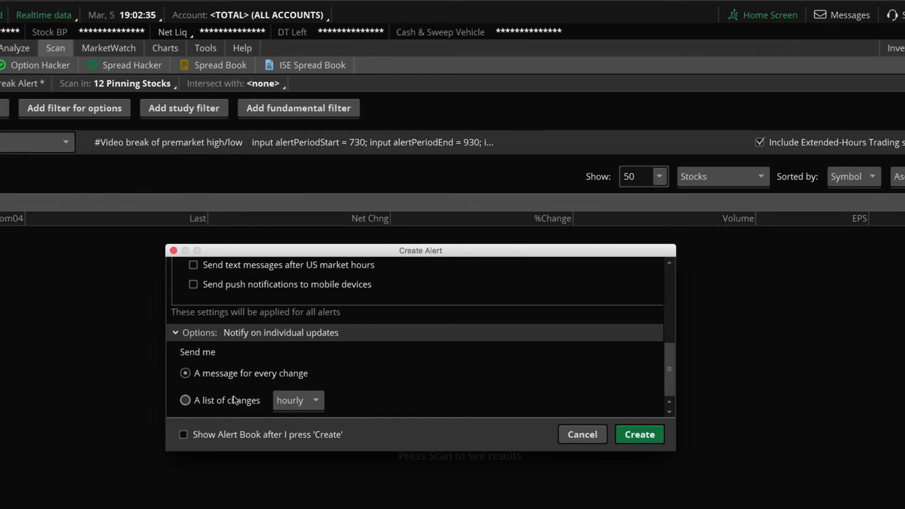
left_click(317, 402)
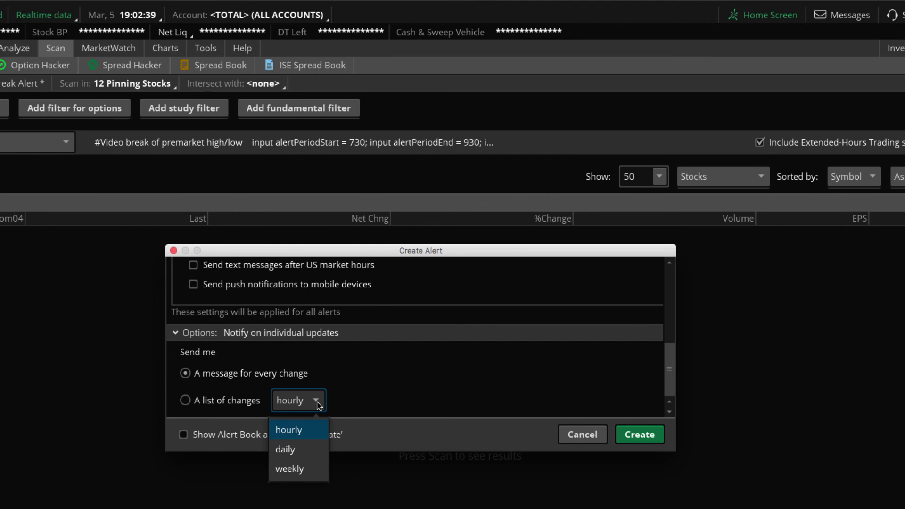
left_click(486, 373)
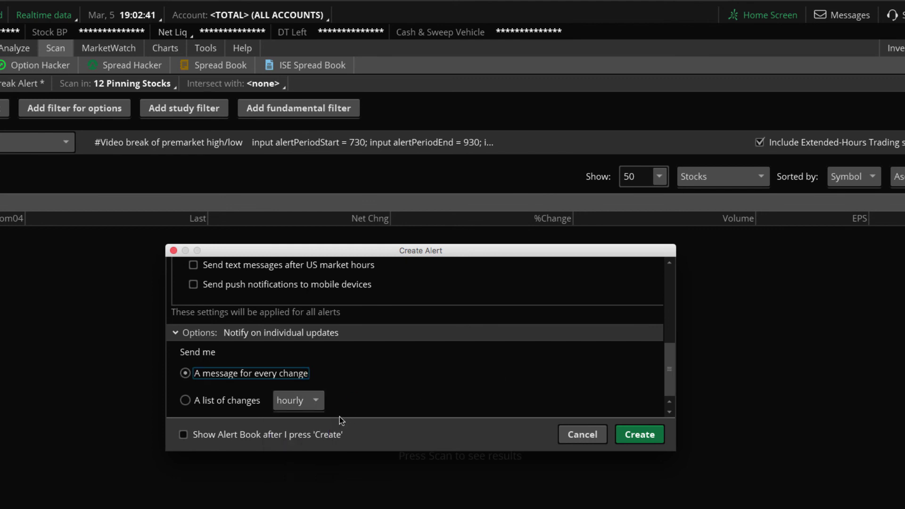
scroll(541, 357, "up", 10)
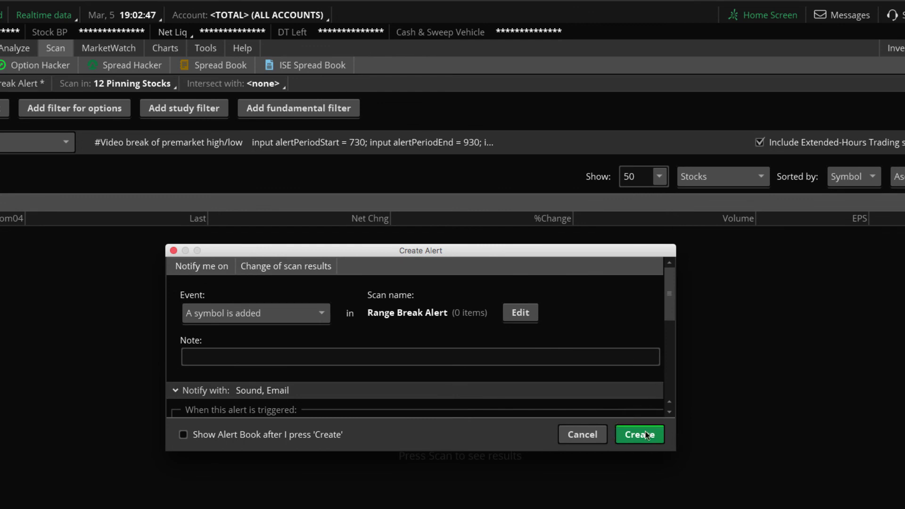
left_click(585, 435)
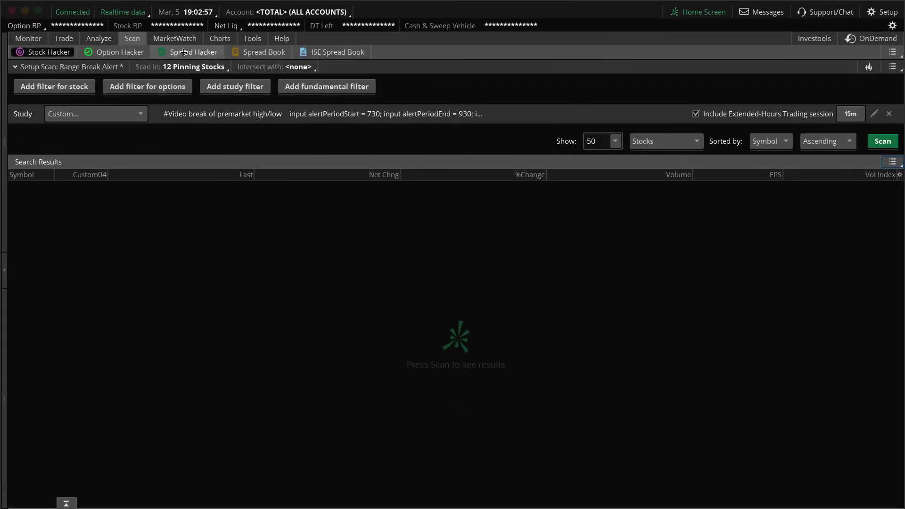
Check the existing scan alerts in the Alert Book and create an alert for when a symbol is added to the Range Break Alert scan.
left_click(173, 37)
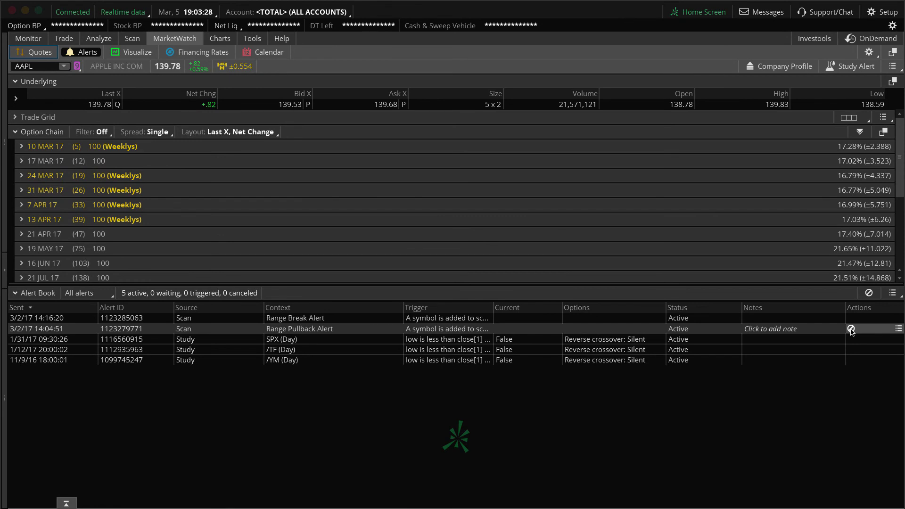
left_click(128, 37)
left_click(895, 162)
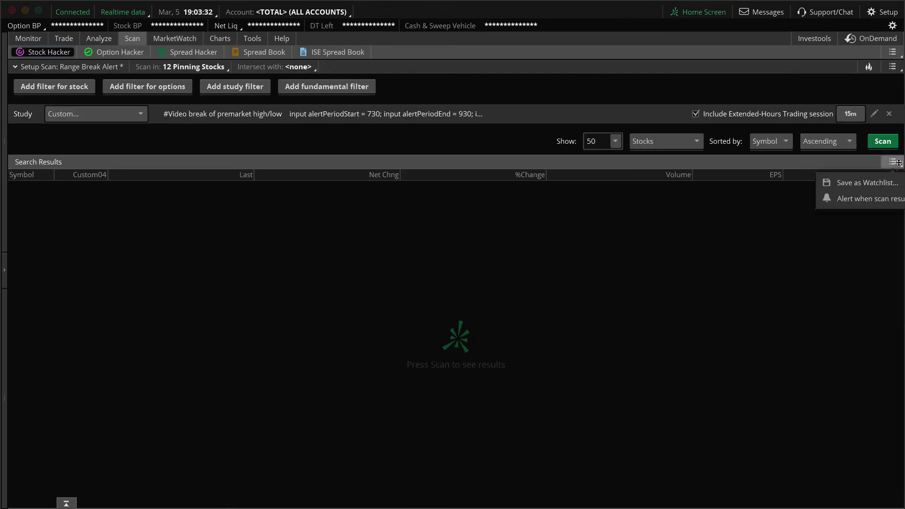
left_click(872, 201)
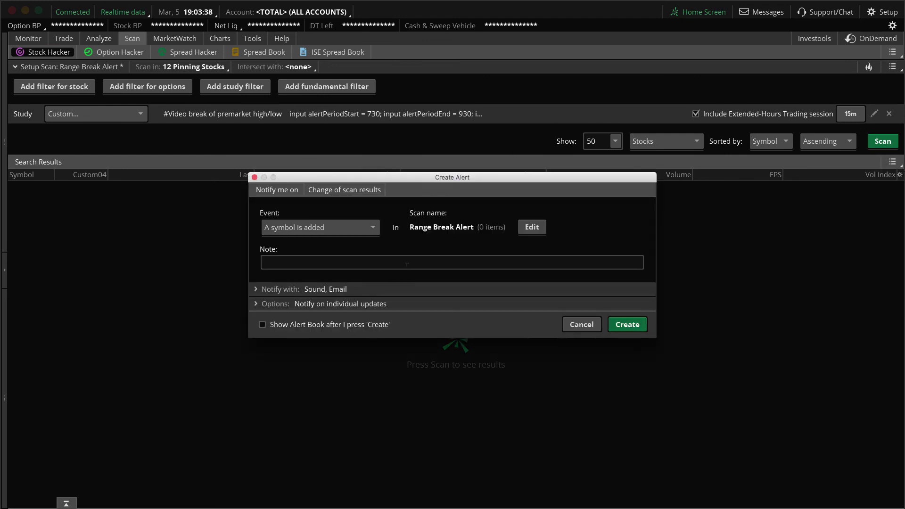
left_click(628, 324)
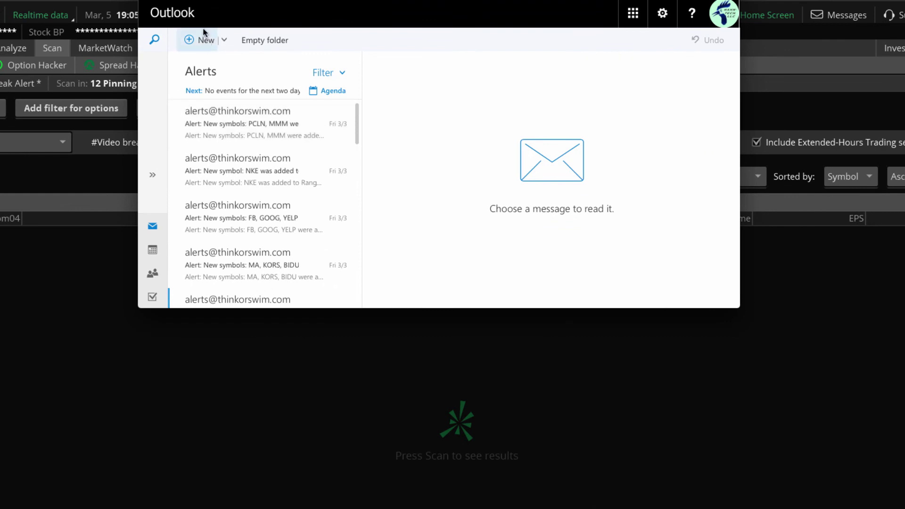
Read the alert e-mails in Outlook's Alerts folder, noting the added symbols and whether each names the range break or pullback scan.
left_click(250, 118)
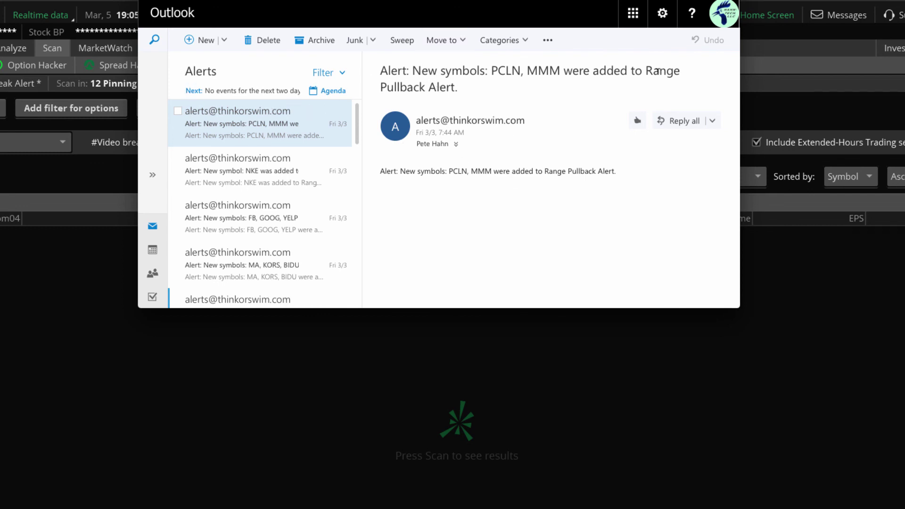
key("Down")
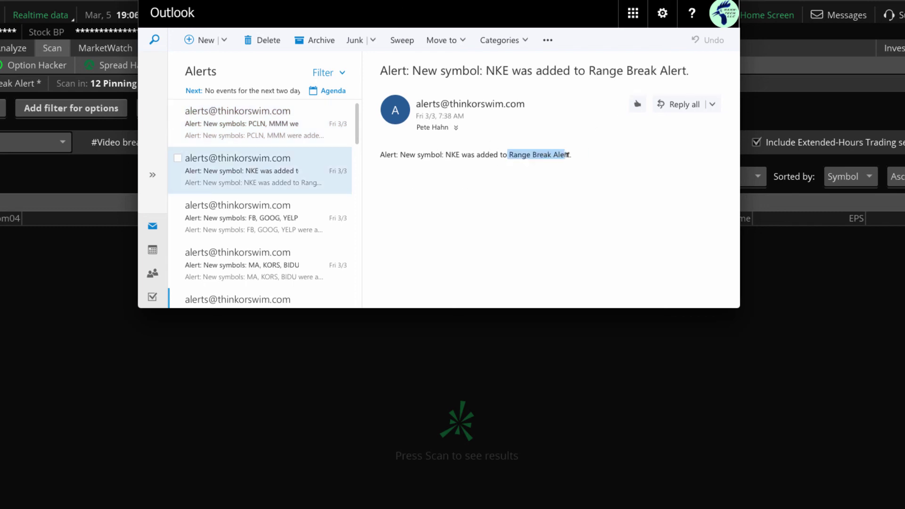
left_click(246, 219)
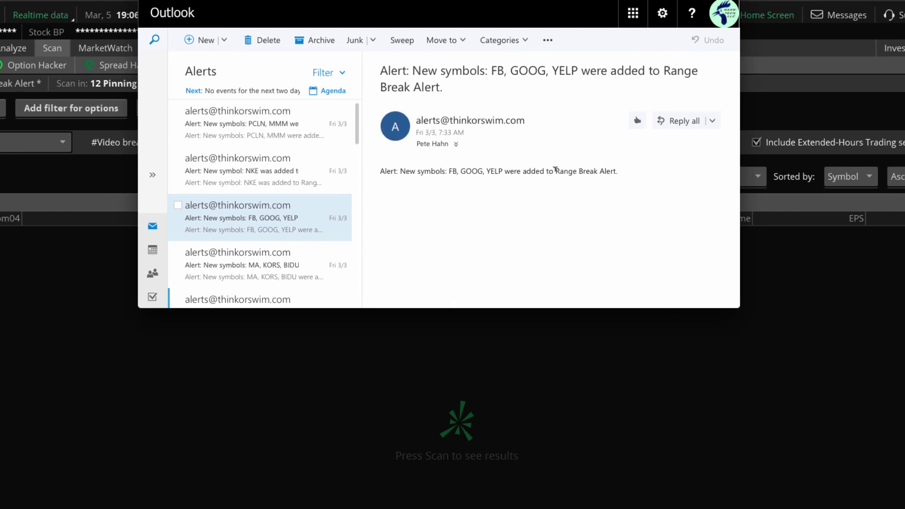
left_click_drag(555, 170, 616, 171)
left_click(272, 252)
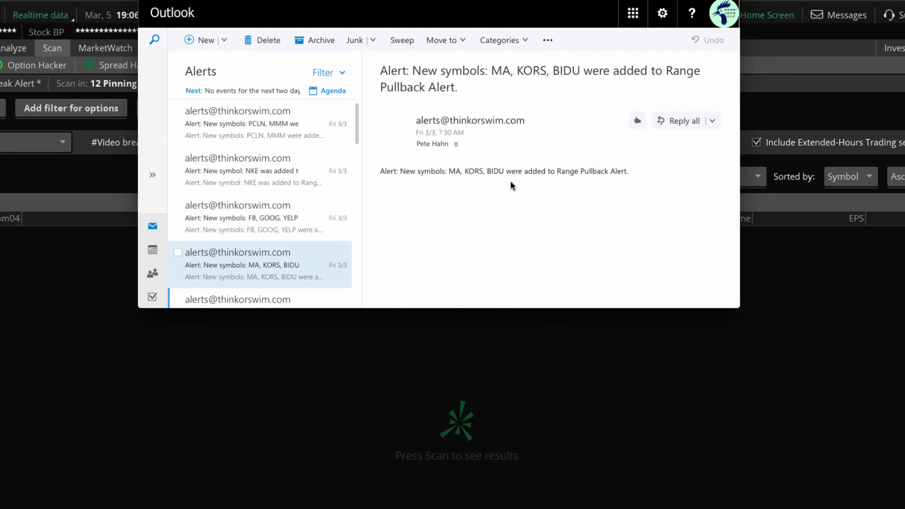
left_click_drag(555, 170, 626, 171)
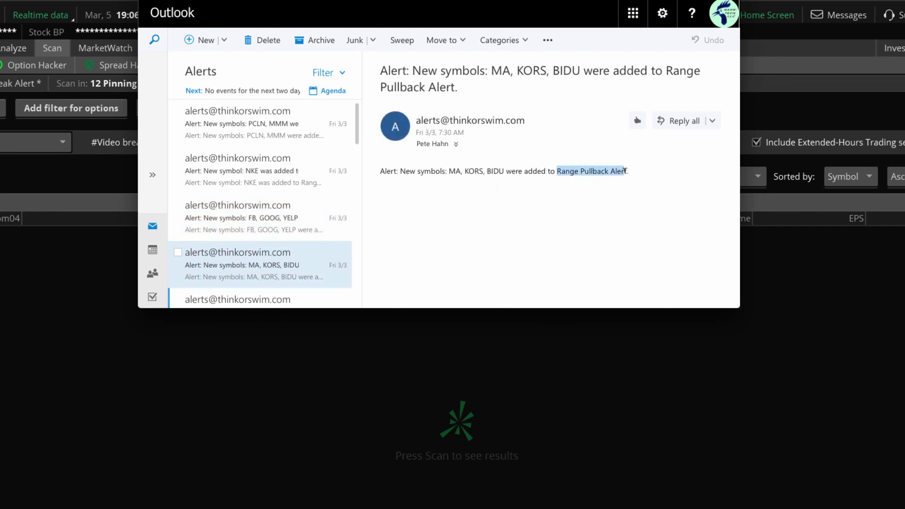
scroll(234, 273, "down", 2)
scroll(234, 274, "up", 2)
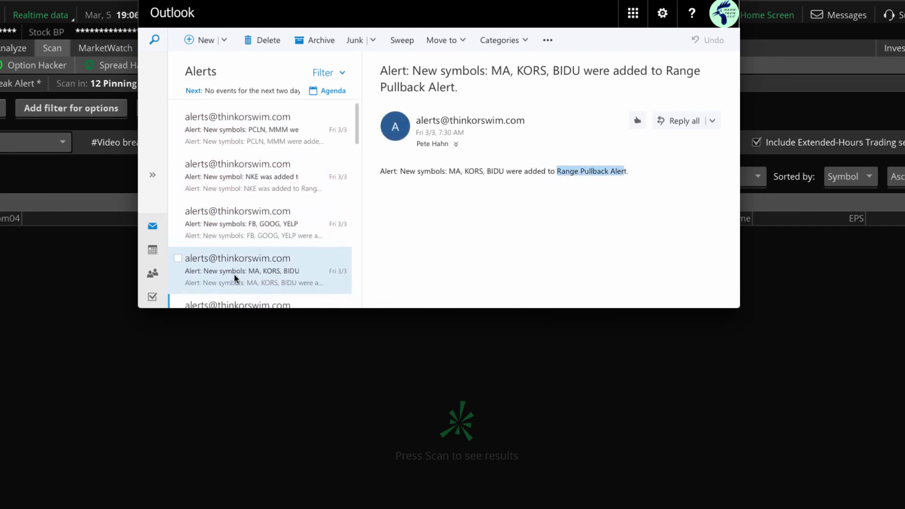